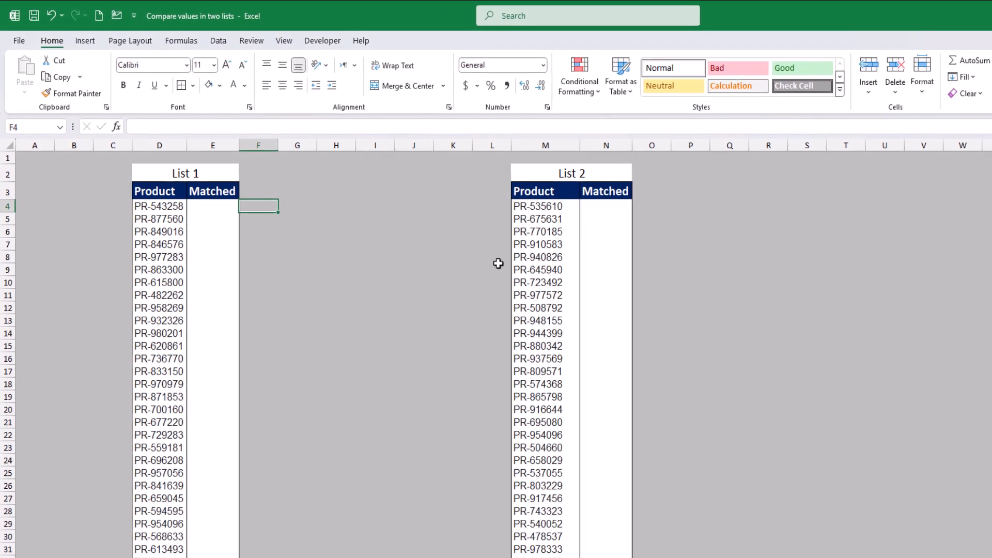
Step: Enter the exact-match formula =MATCH(D4,M4:M103,0) in E4, the first Matched cell of List 1
left_click(226, 209)
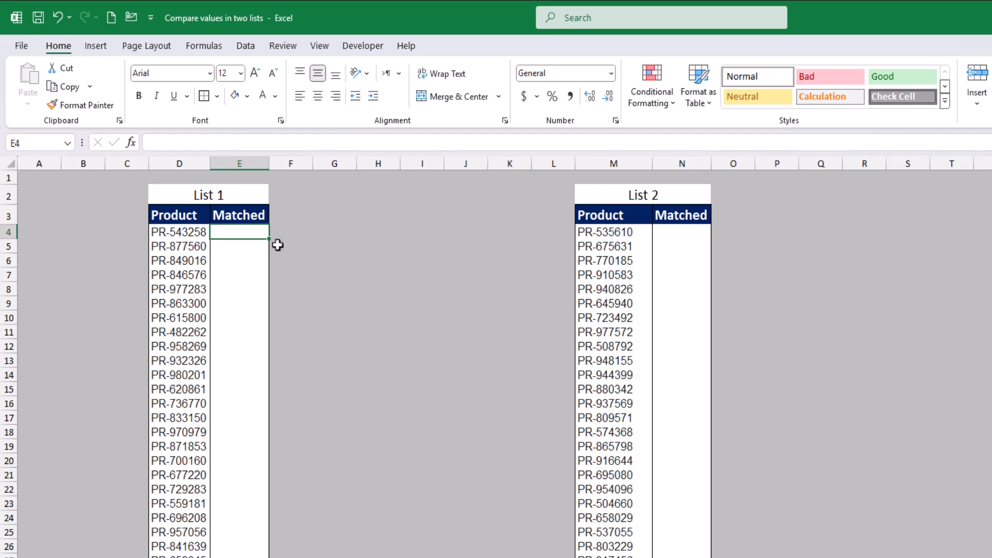
type("=")
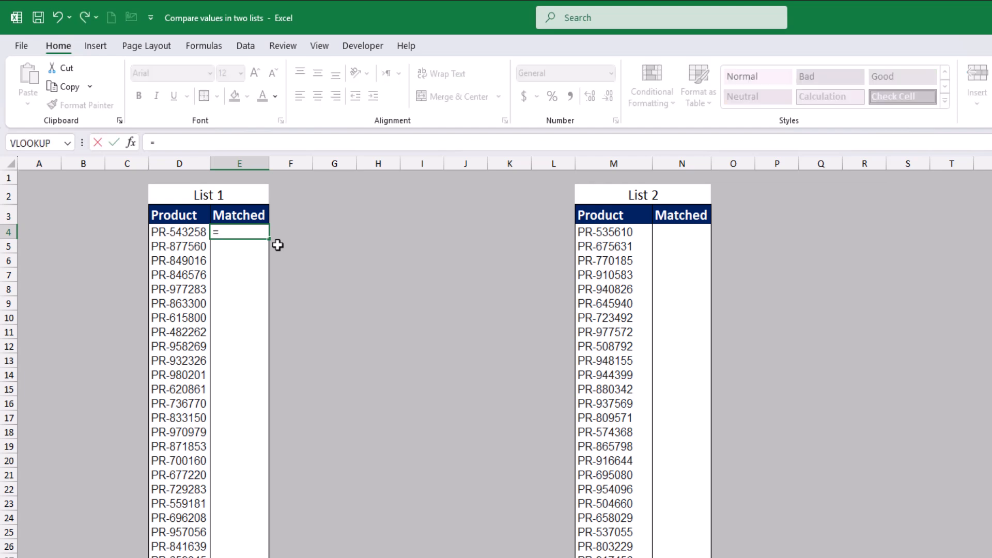
type("matc")
key("Tab")
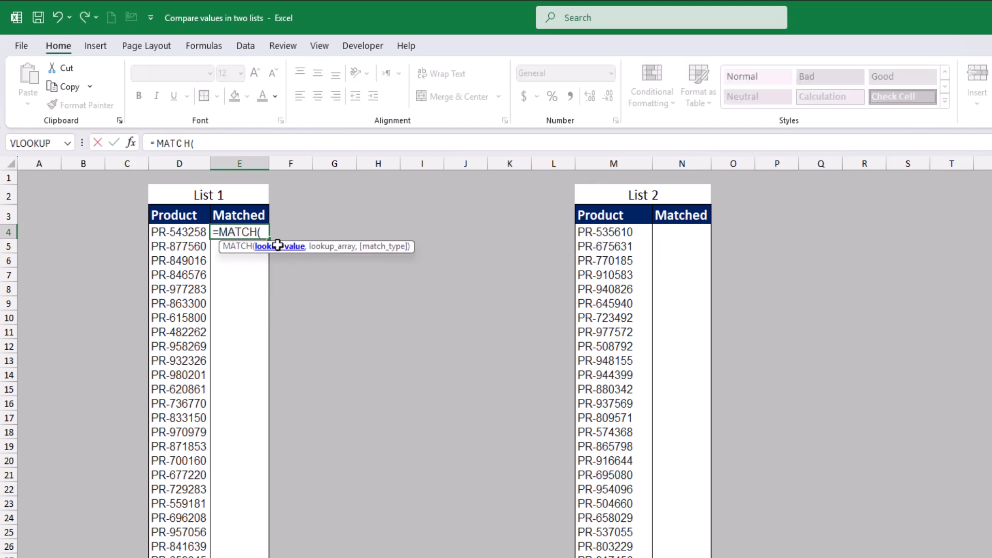
left_click(186, 228)
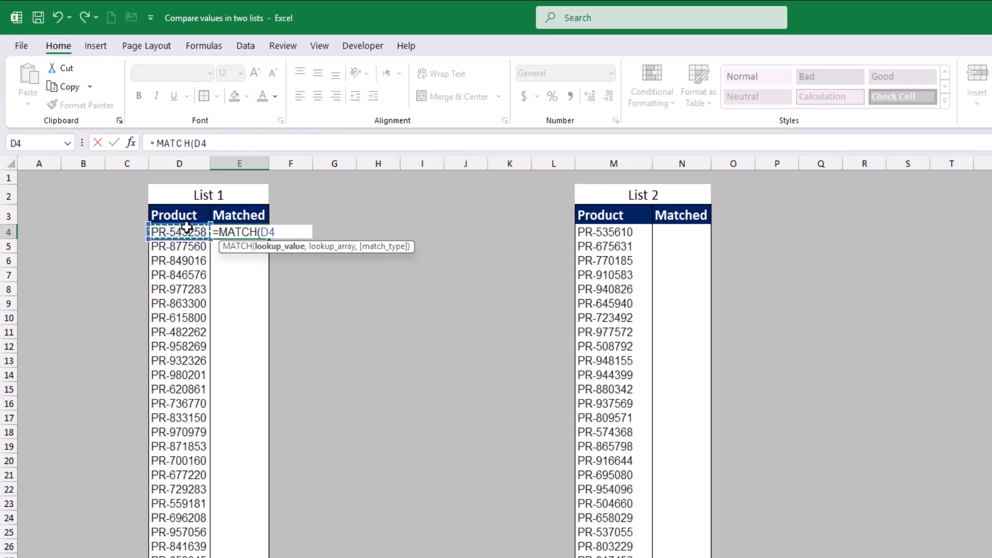
type(",")
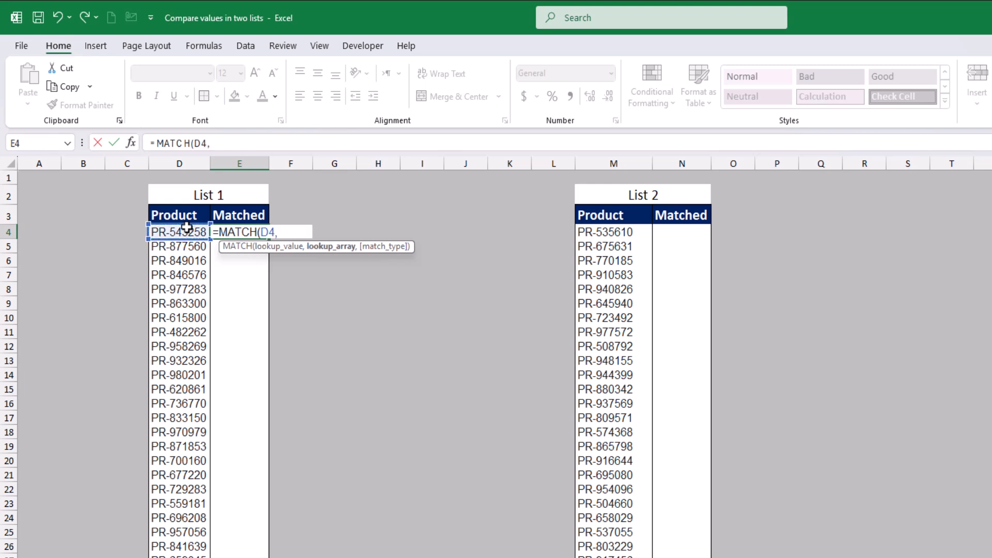
left_click(630, 234)
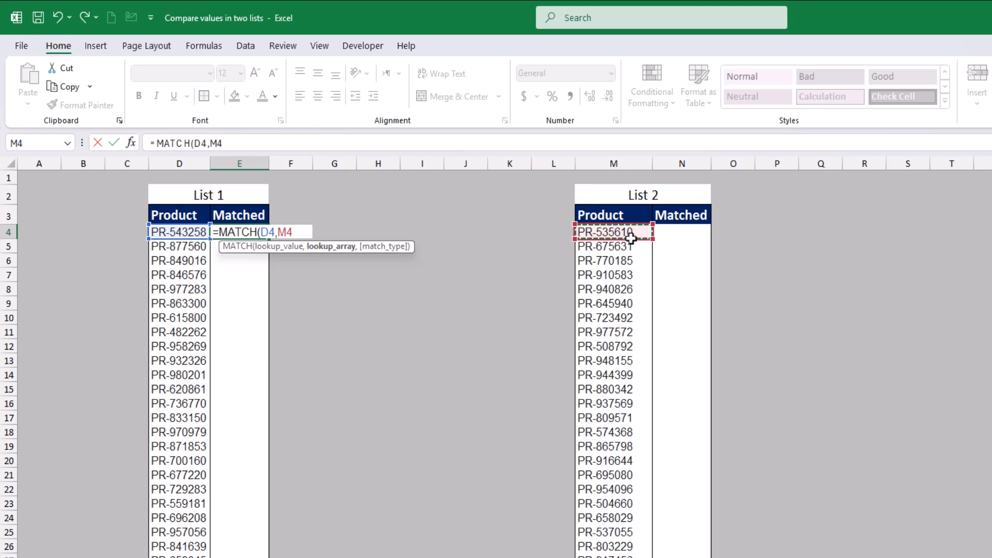
key("ctrl+shift+Down")
scroll(632, 239, "down", 2)
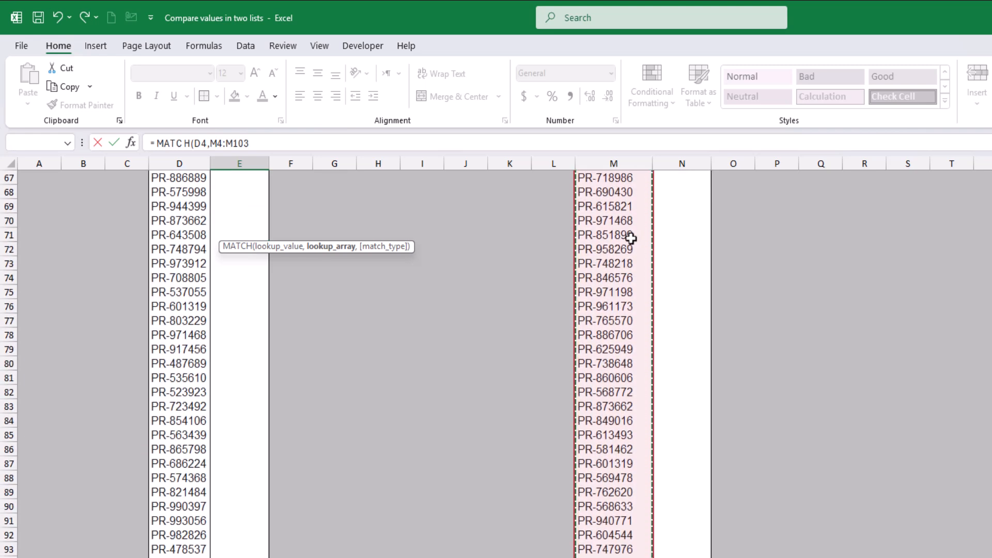
type(",0")
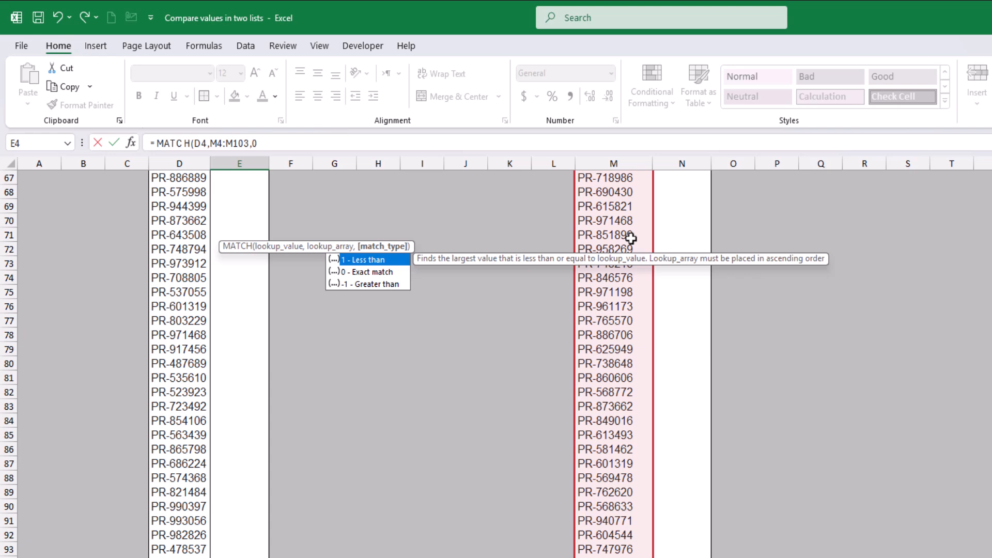
type(")")
key("Return")
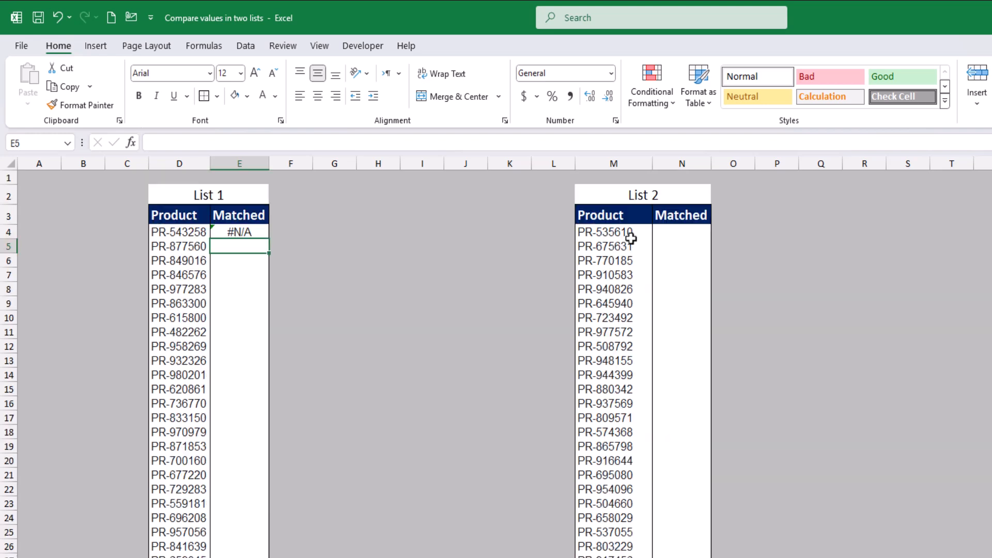
Step: Make the lookup range in the E4 formula absolute, as $M$4:$M$103
scroll(631, 238, "down", 1)
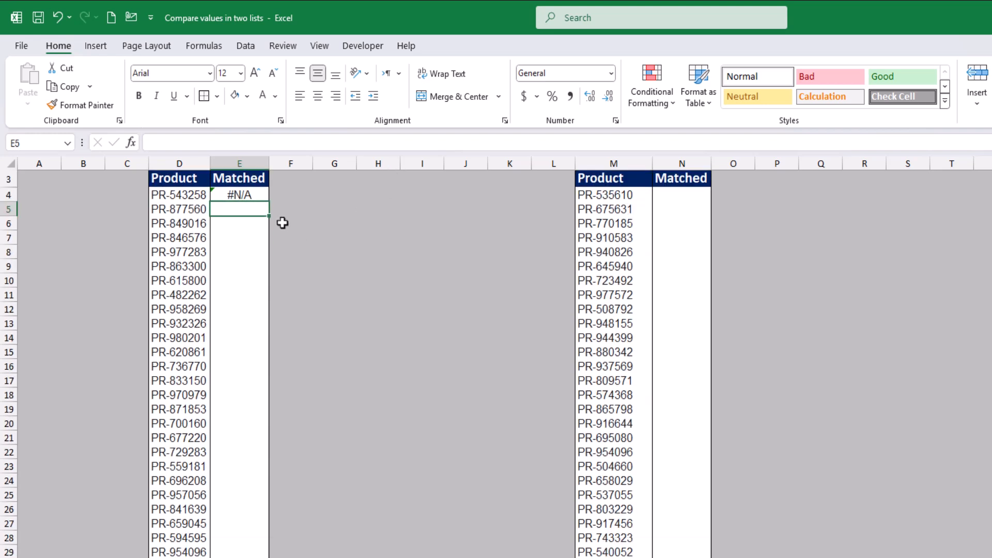
left_click(257, 194)
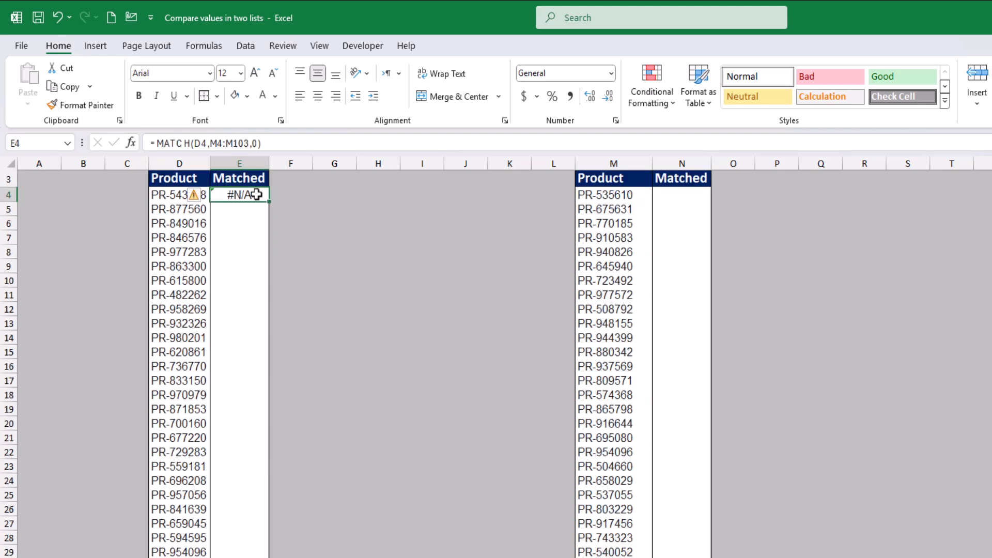
left_click(221, 144)
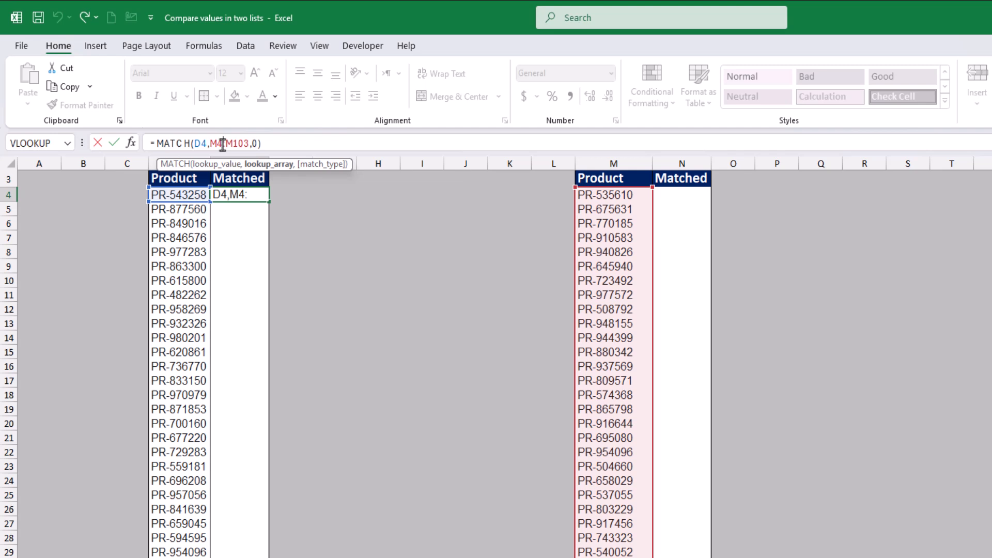
left_click(256, 166)
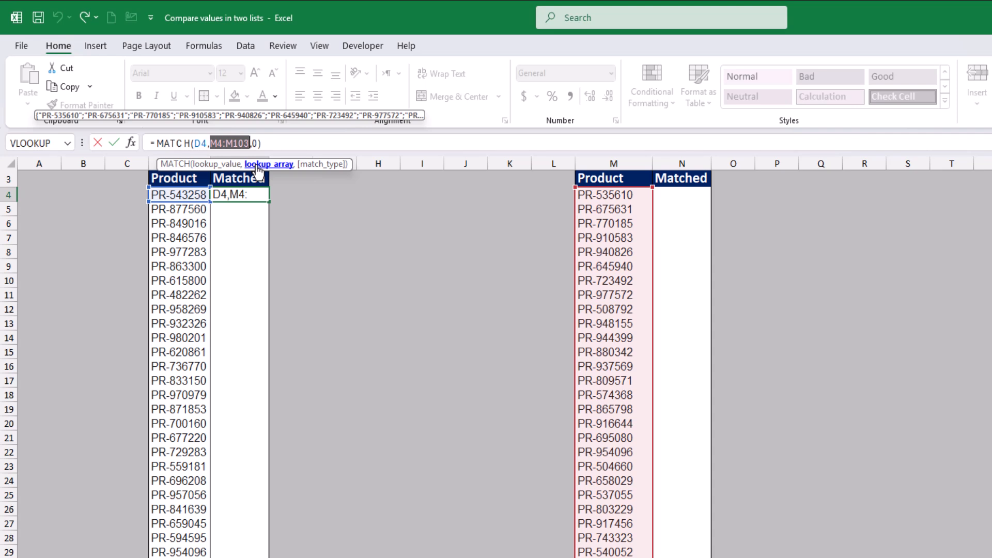
key("F4")
key("Return")
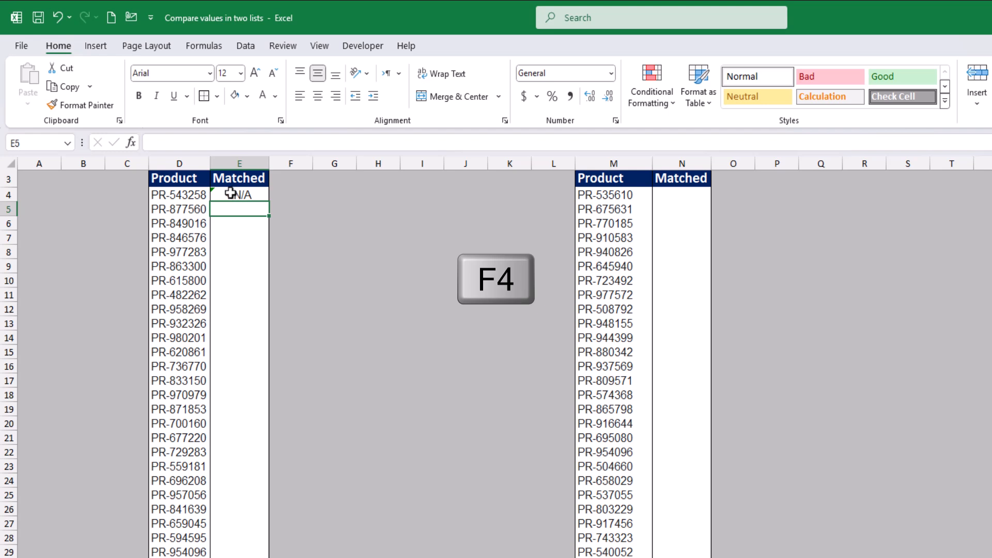
Step: Fill the E4 MATCH formula down the whole Matched column of List 1
scroll(193, 202, "up", 1)
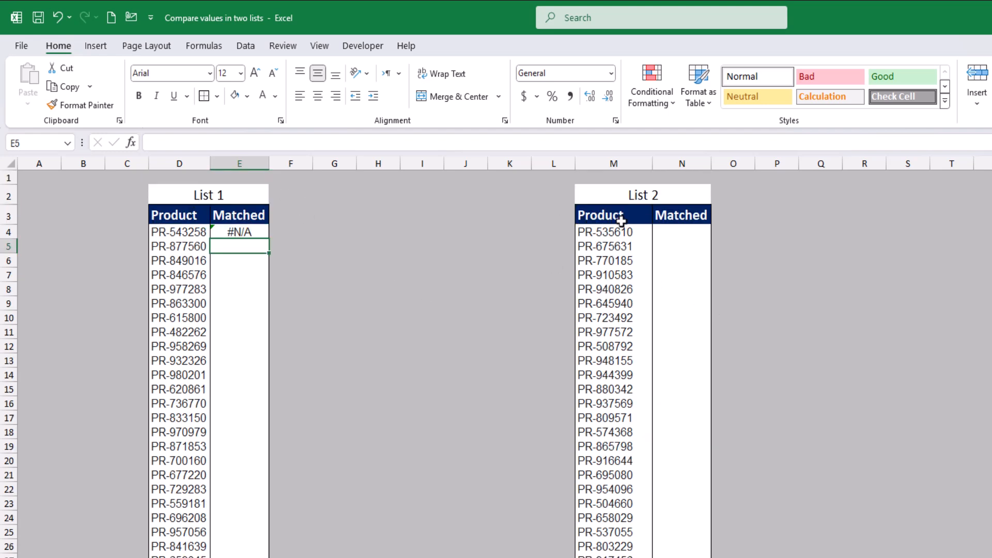
left_click(228, 231)
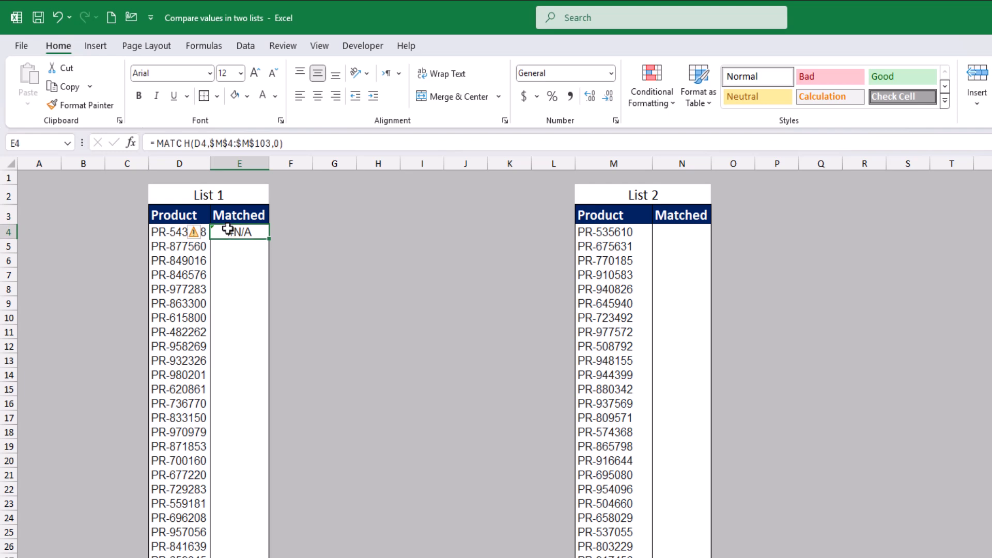
double_click(268, 239)
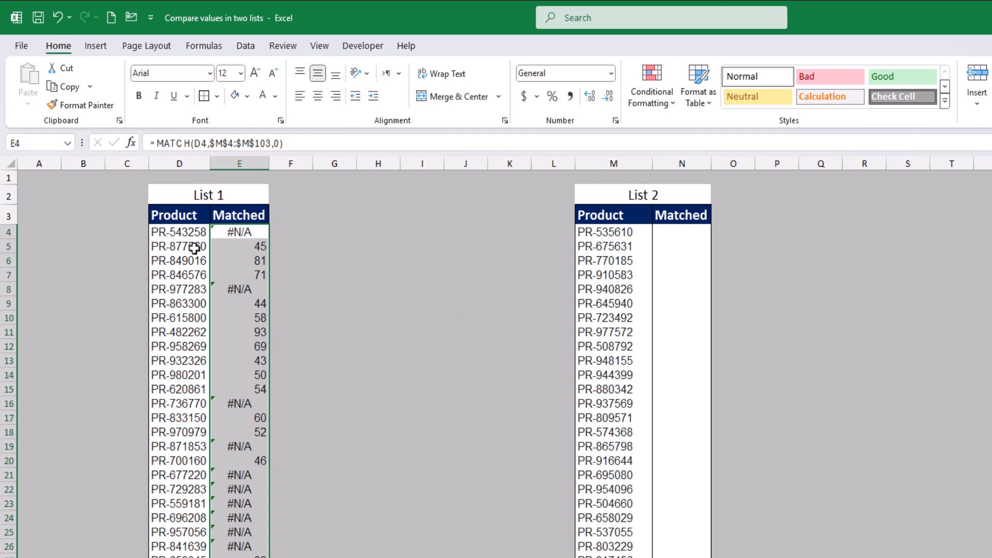
Step: Check the match position returned in E5 by counting down the List 2 products from M4
left_click(225, 248)
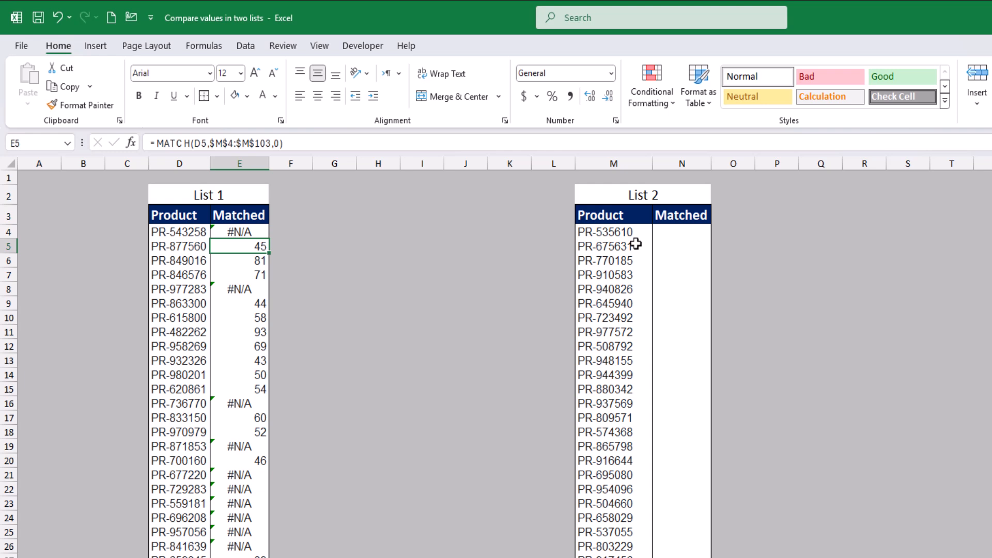
left_click(614, 230)
key("shift+Down")
key("shift+Down")
key("shift+Down")
key("shift+Down")
key("shift+Down")
key("shift+Down")
key("shift+Down")
key("shift+Down")
key("shift+Down")
key("shift+Down")
key("shift+Down")
key("shift+Down")
key("shift+Down")
key("shift+Down")
key("shift+Down")
key("shift+Down")
key("shift+Down")
key("shift+Down")
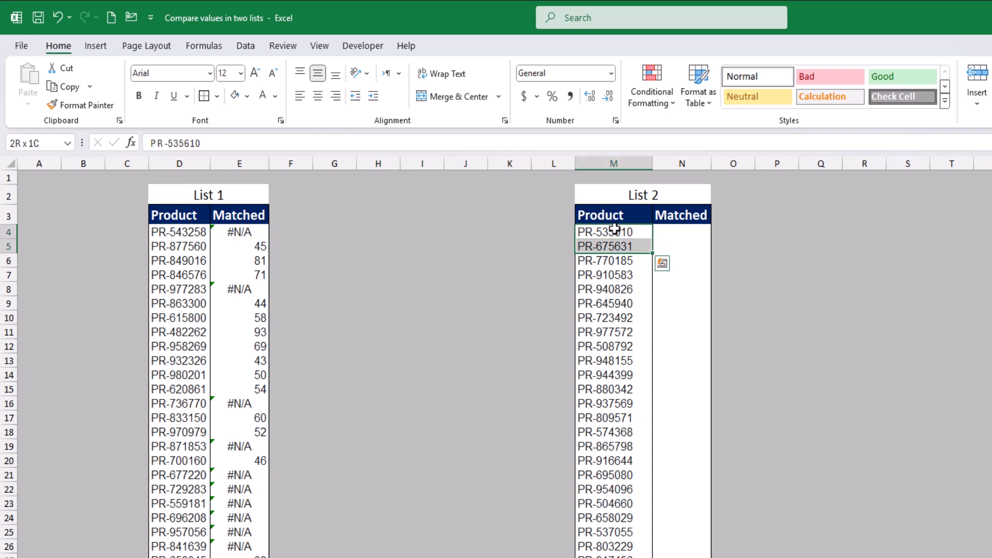
key("shift+Down")
key("shift+Down")
key("shift+Down")
key("shift+Down")
key("shift+Down")
key("shift+Down")
key("shift+Down")
key("shift+Down")
key("shift+Down")
key("shift+Down")
key("shift+Down")
key("shift+Down")
key("shift+Down")
key("shift+Down")
key("shift+Down")
key("shift+Down")
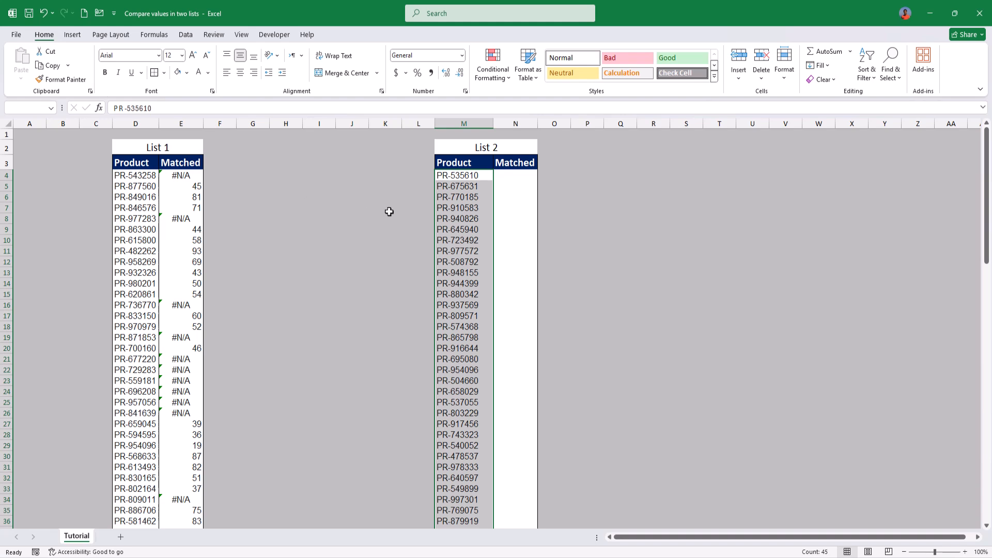
Step: Enter the exact-match formula =MATCH(M4,$D$4:$D$103,0) in N4, the first Matched cell of List 2
left_click(518, 179)
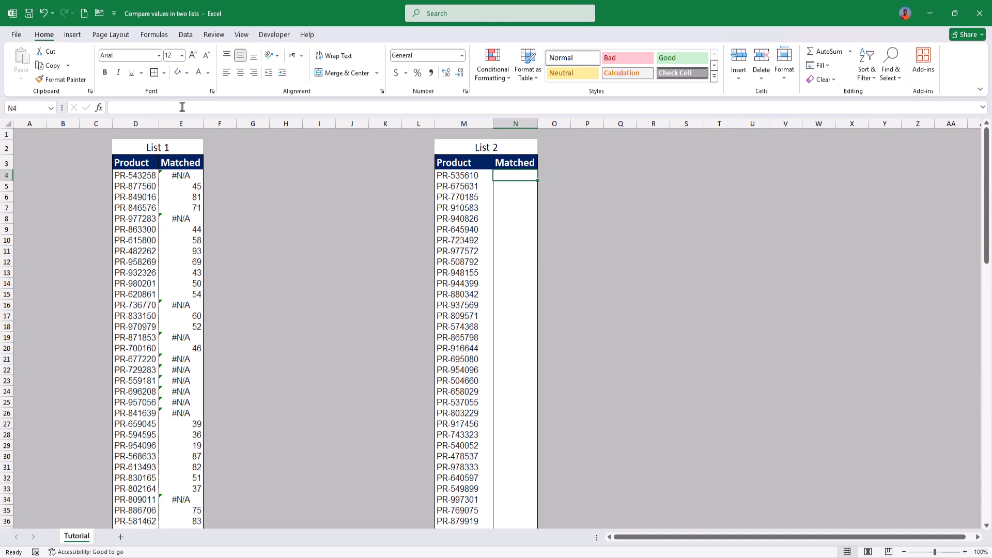
type("=")
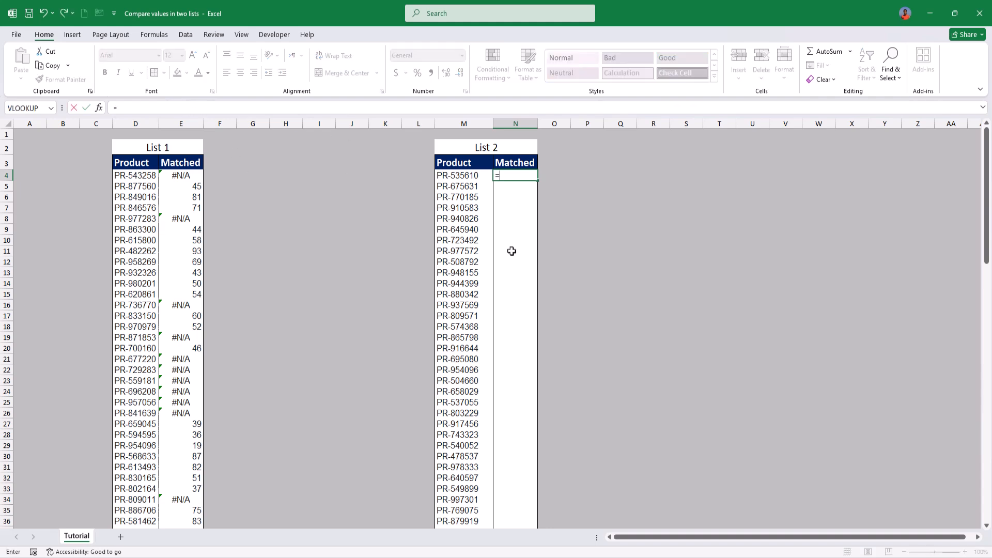
type("MATCH(")
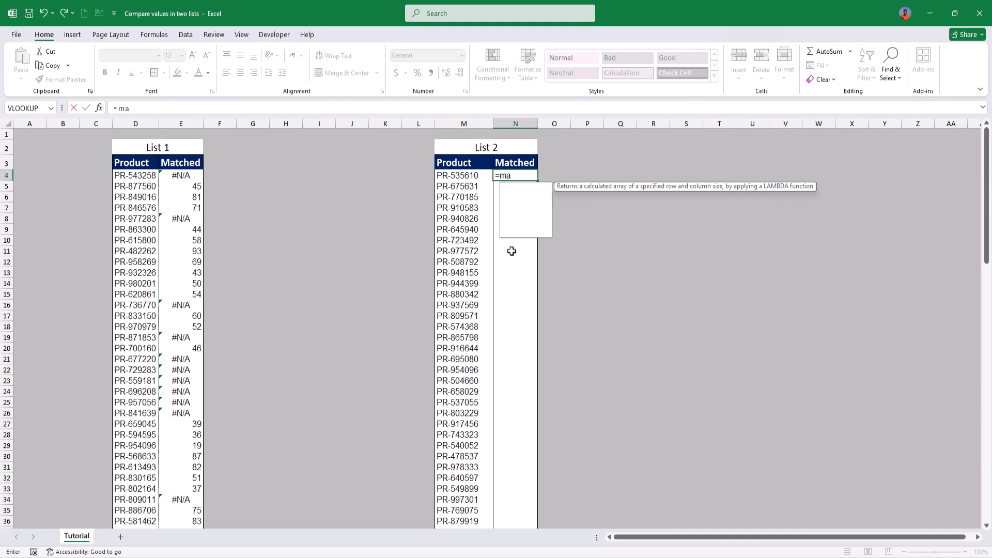
left_click(460, 177)
type(",")
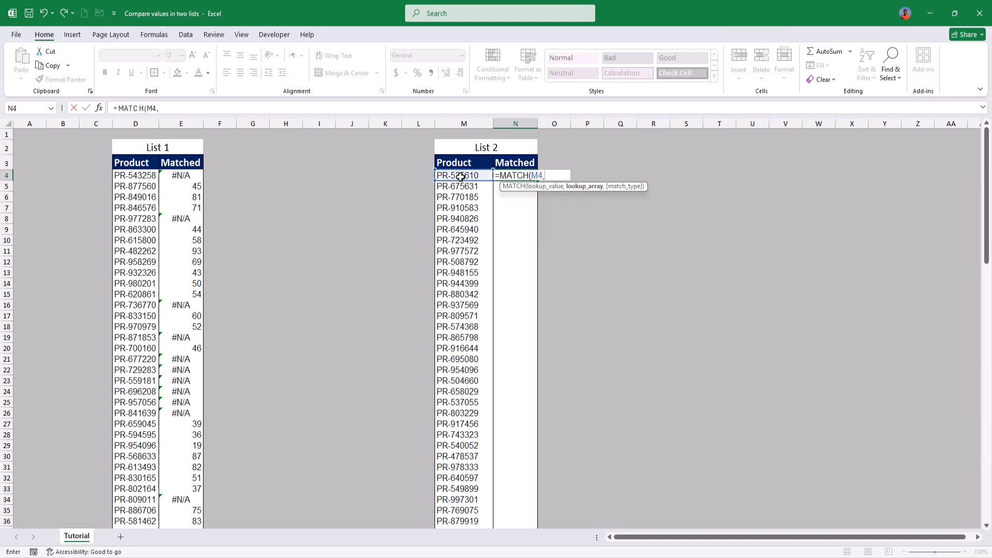
left_click(129, 175)
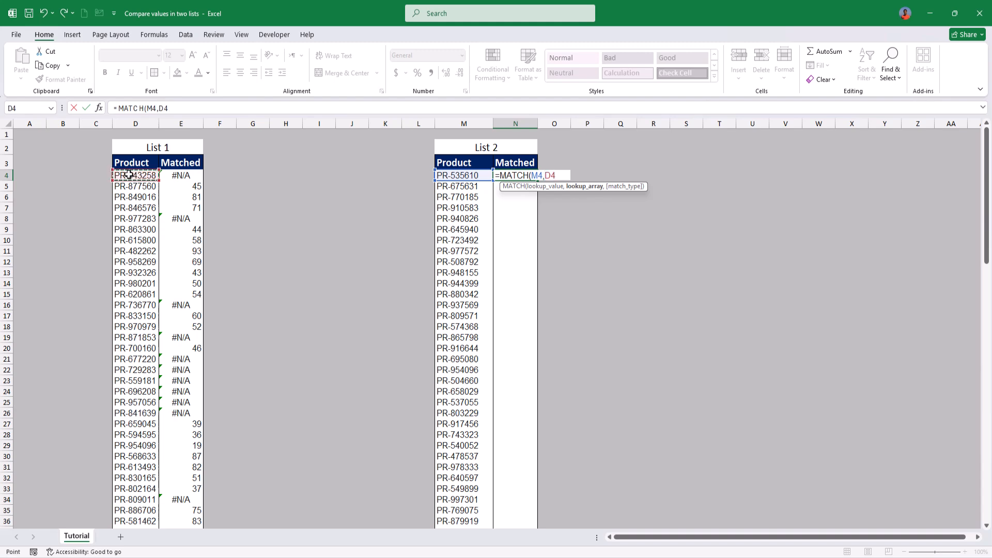
key("ctrl+shift+Down")
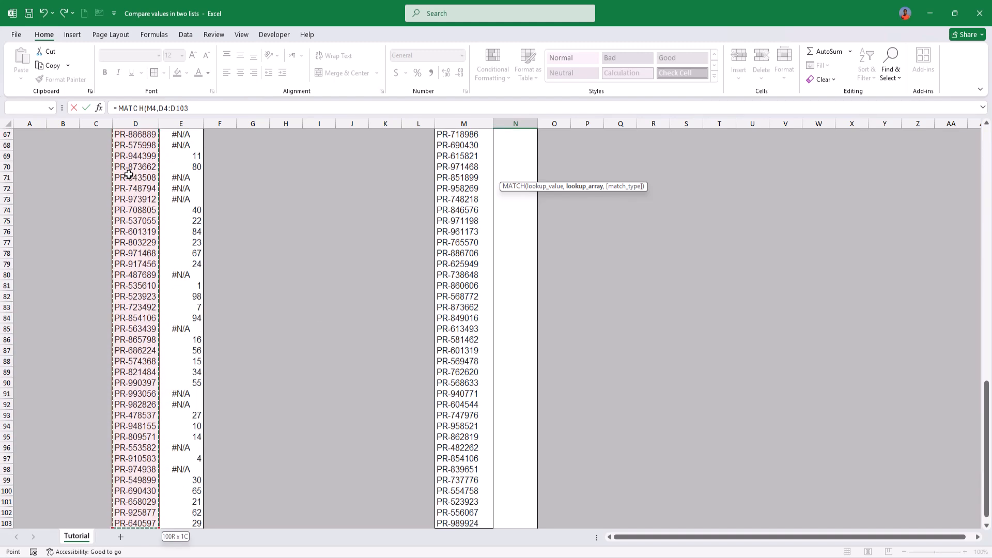
key("F4")
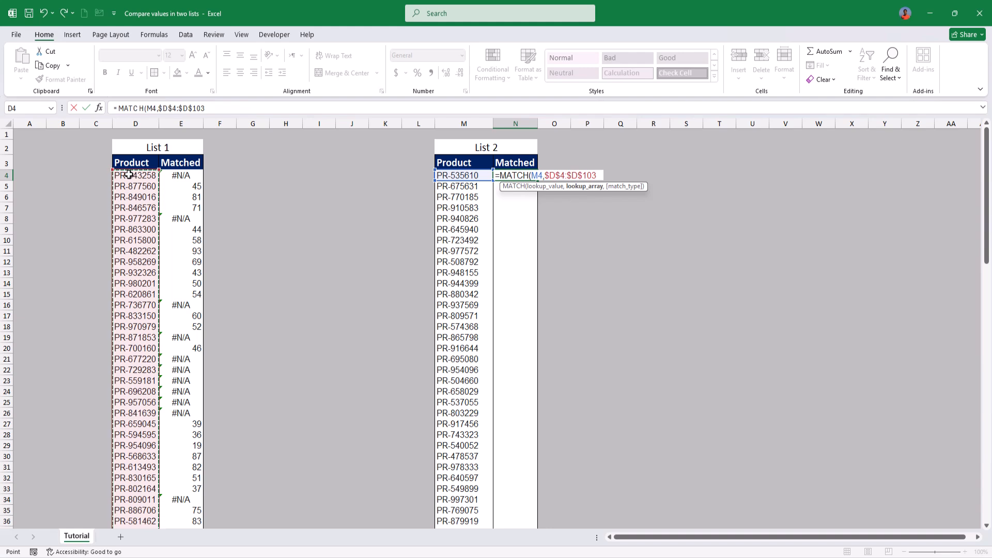
type(",0")
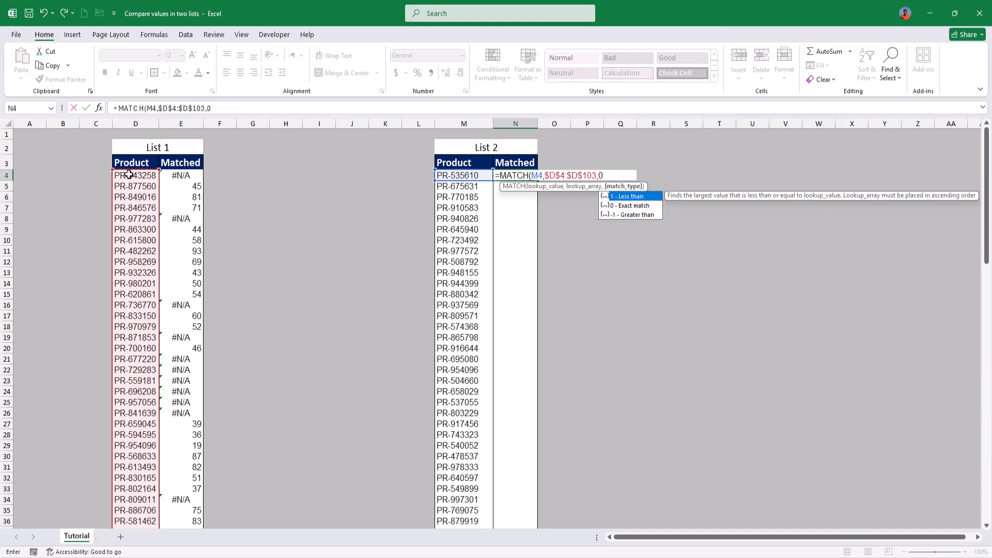
type(")")
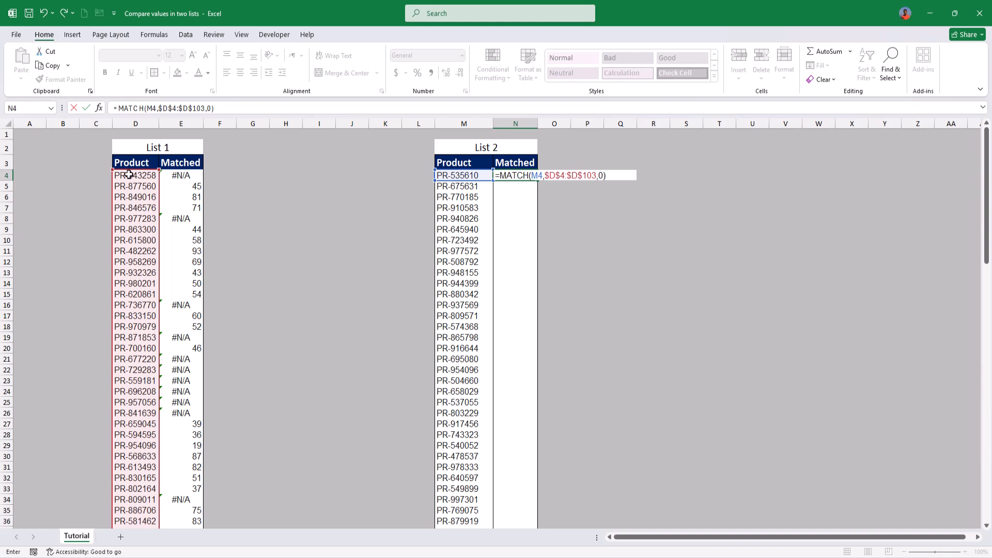
key("Return")
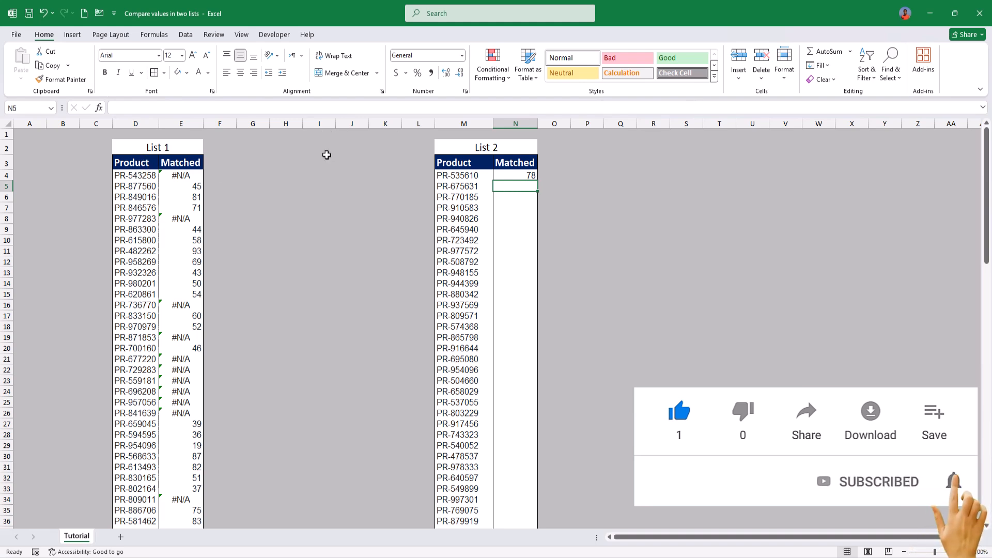
Step: Fill the N4 MATCH formula down the whole Matched column of List 2 and review the filled rows
left_click(522, 176)
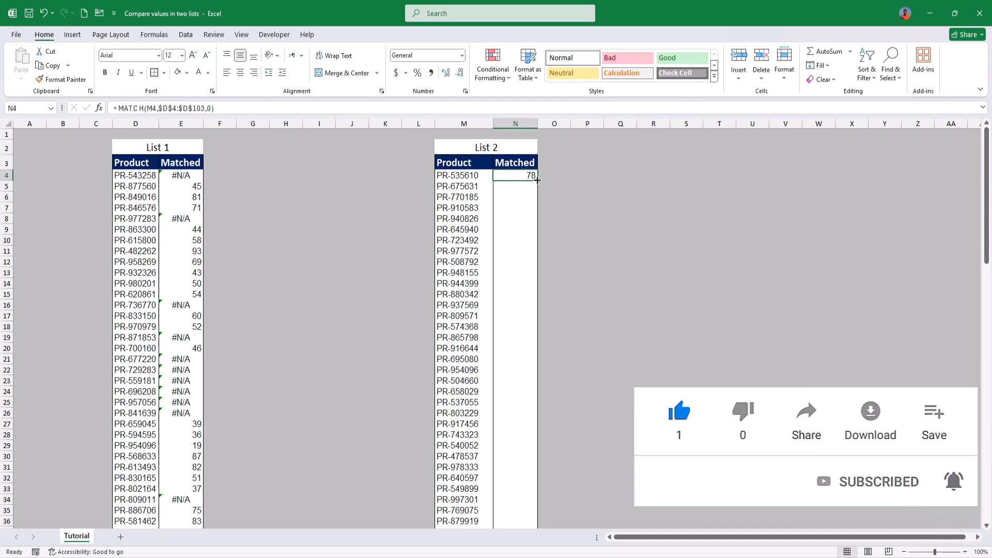
double_click(538, 179)
scroll(521, 274, "down", 5)
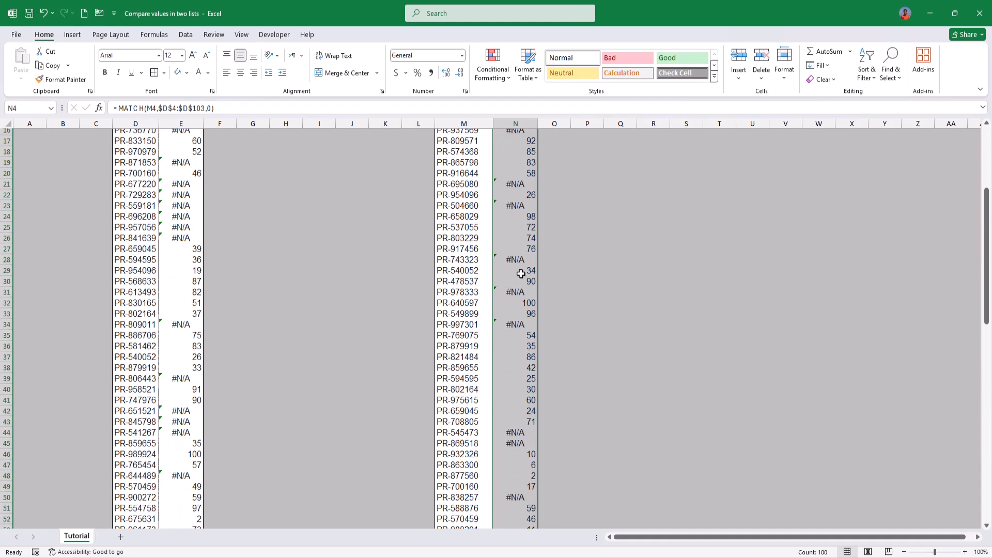
scroll(521, 274, "down", 9)
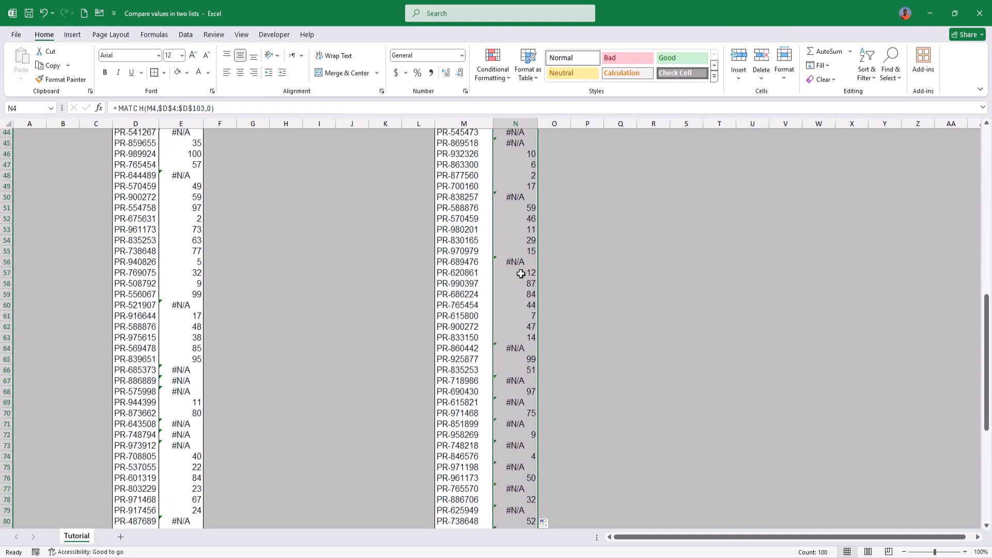
scroll(521, 274, "down", 3)
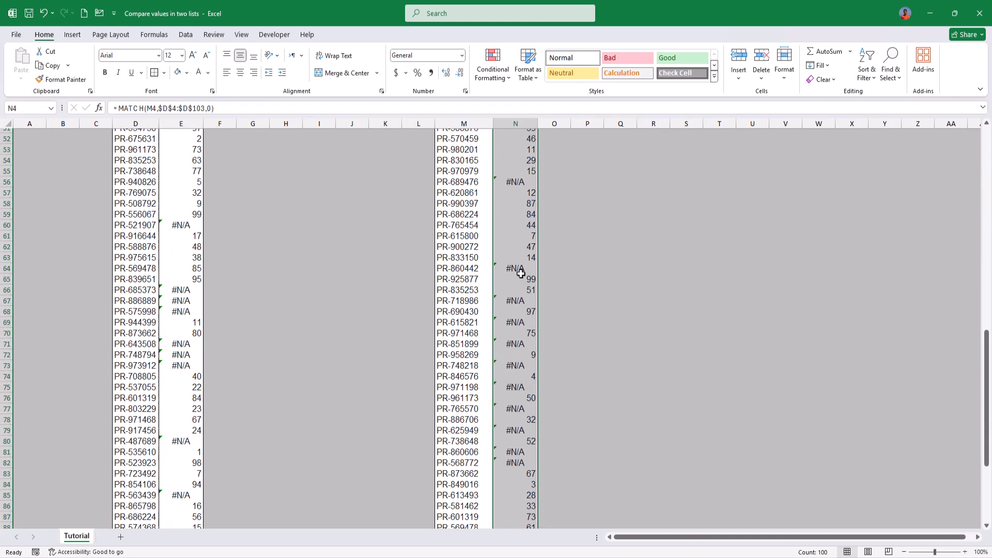
scroll(521, 274, "up", 17)
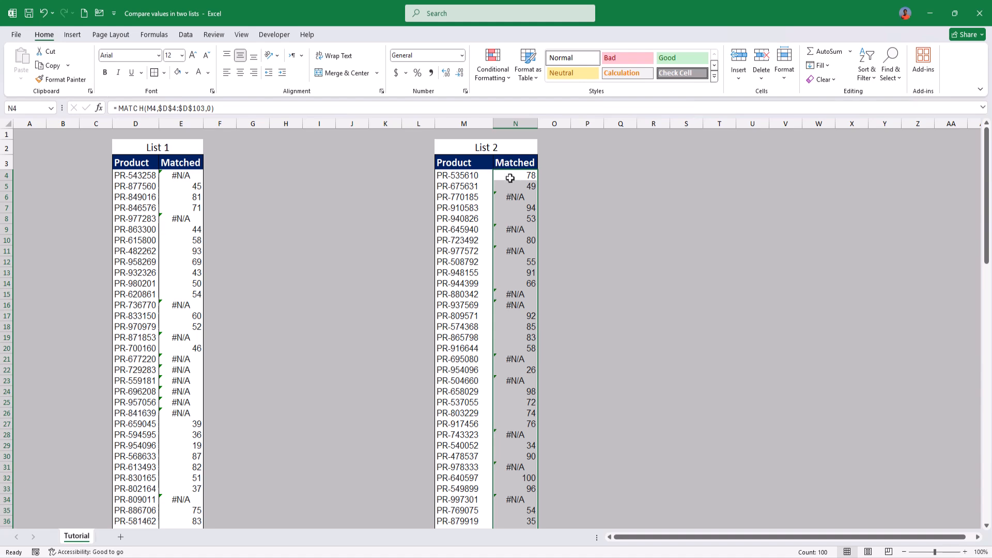
Step: Add filters to the Product and Matched headers of List 1
left_click(478, 202)
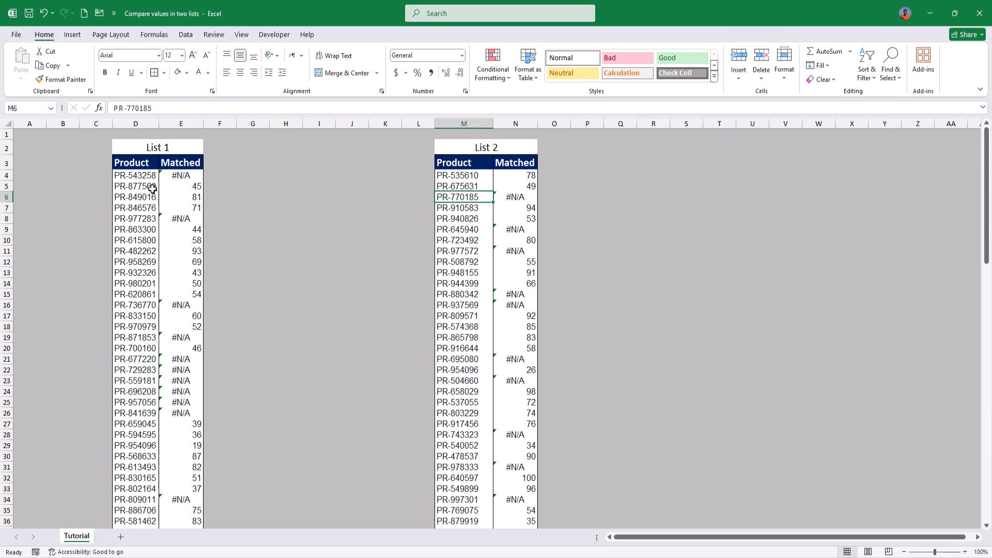
left_click(142, 163)
key("ctrl+shift+Right")
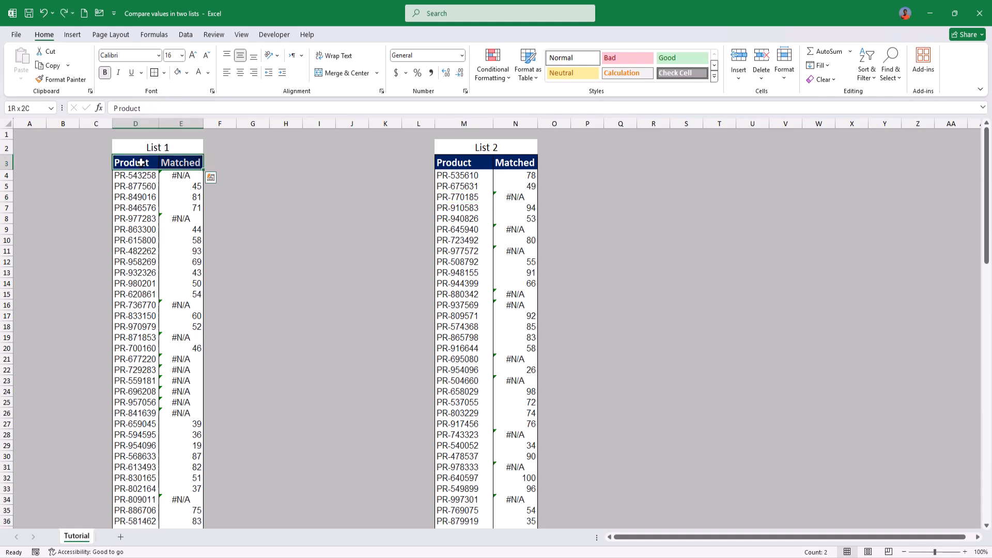
key("ctrl+shift+l")
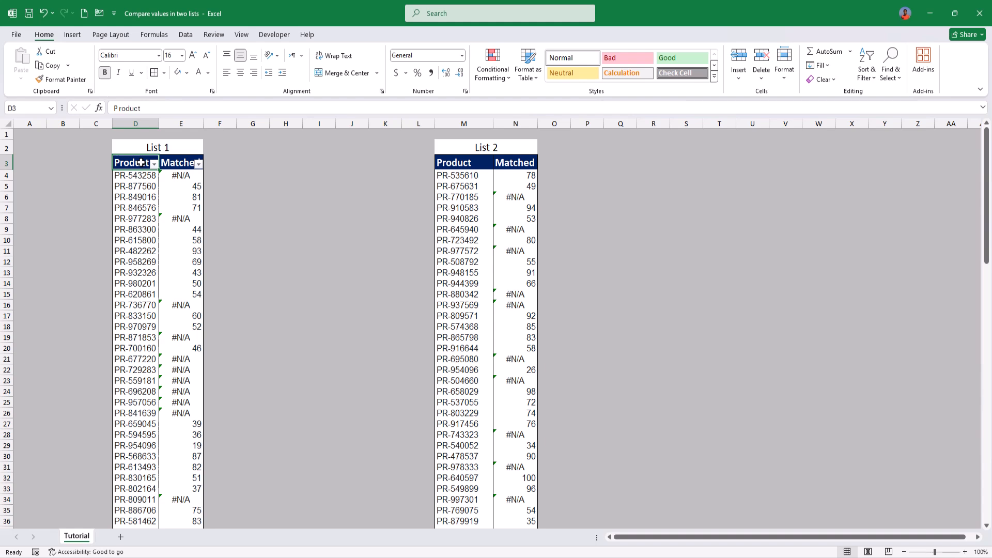
Step: Look through the filter values of List 1's Matched column without applying a filter
key("Right")
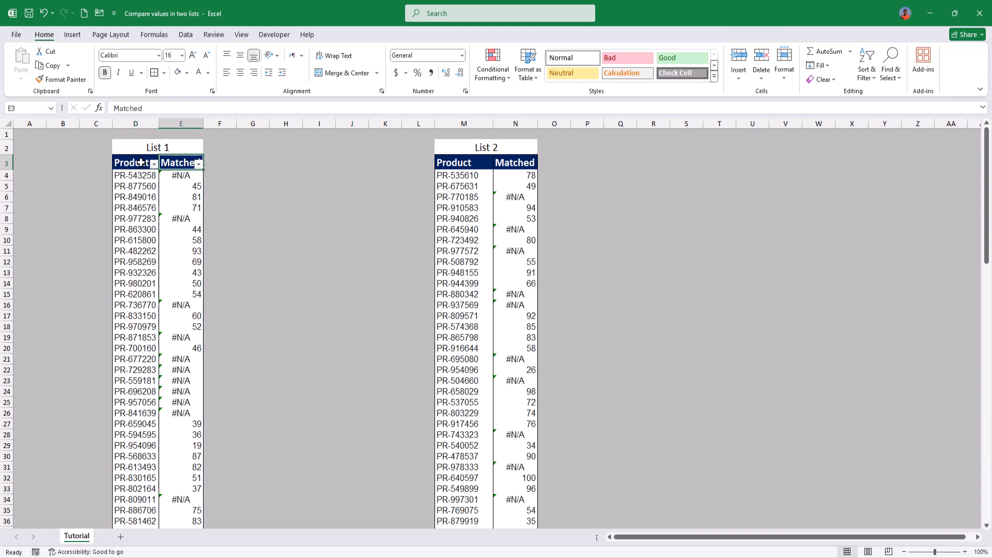
key("alt+Down")
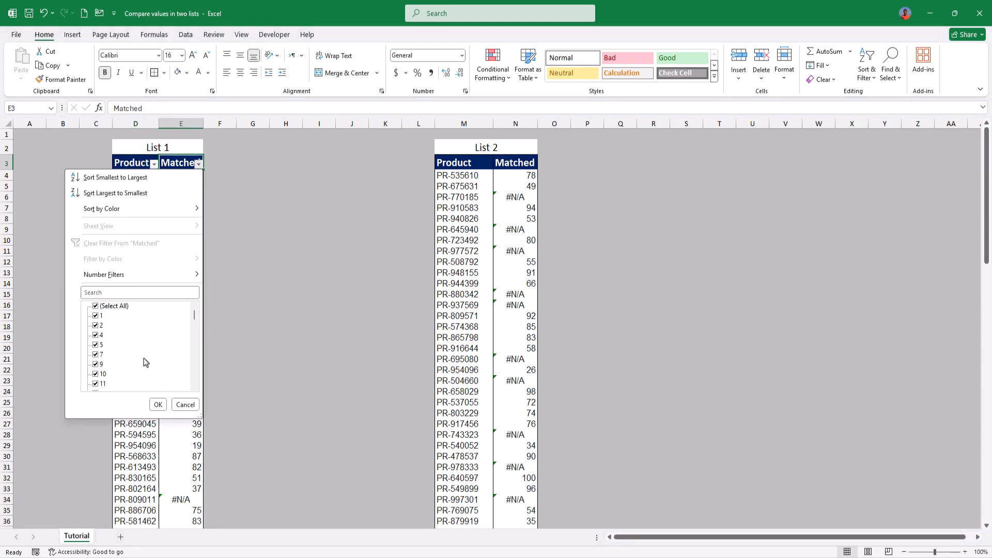
scroll(144, 361, "down", 8)
key("Escape")
Step: Change E4 to =ISNA(MATCH(D4,$M$4:$M$103,0)) and fill it down the whole Matched column of List 1
key("Down")
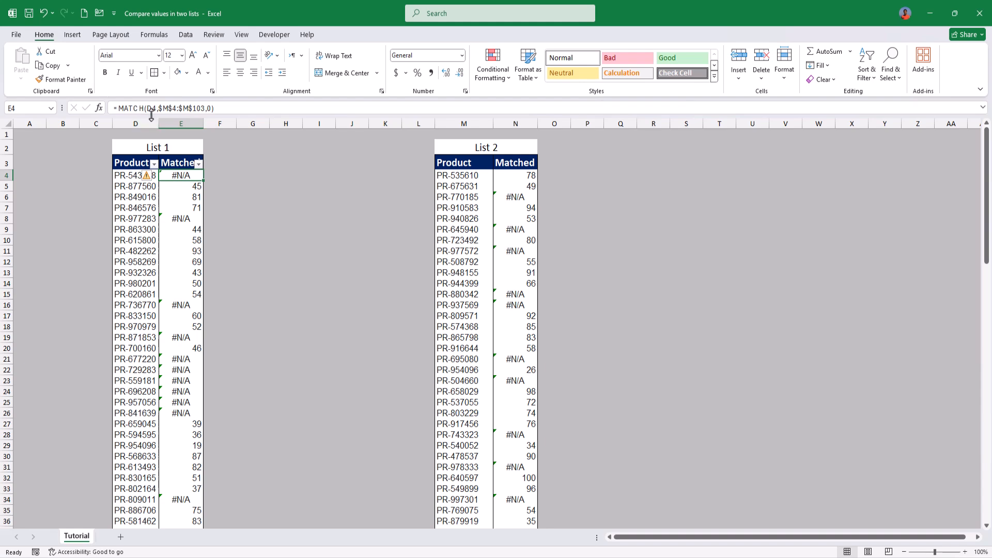
left_click(120, 108)
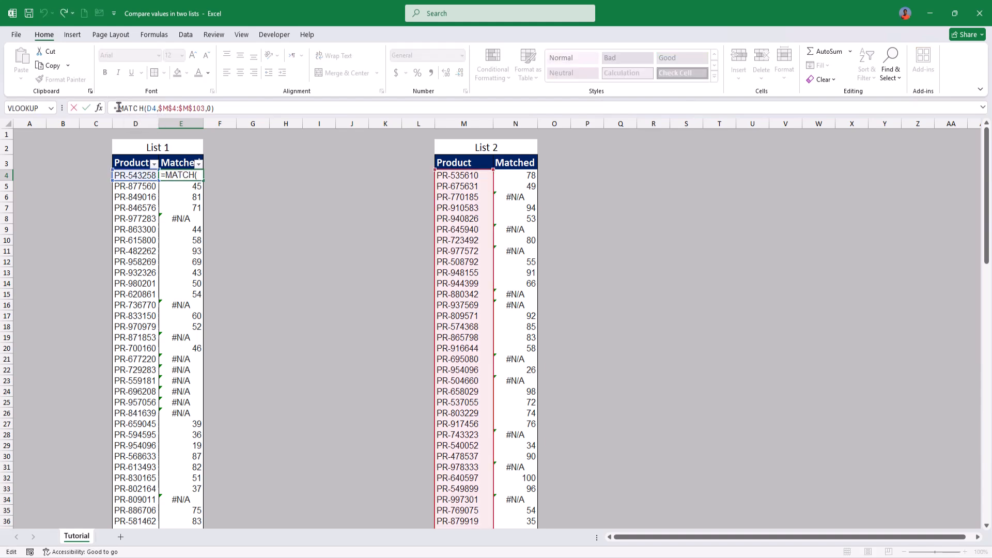
type("isn")
key("Tab")
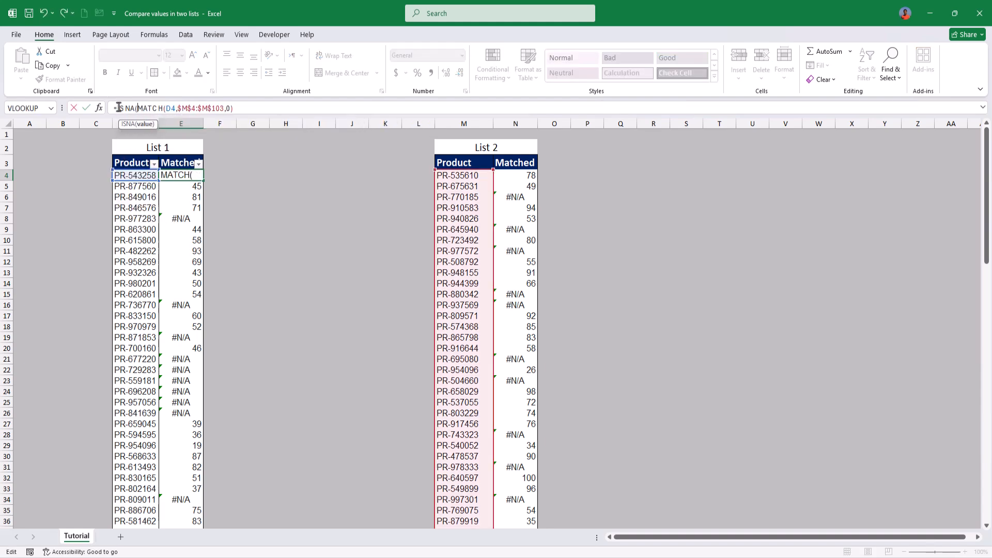
left_click(238, 108)
type(")")
key("Return")
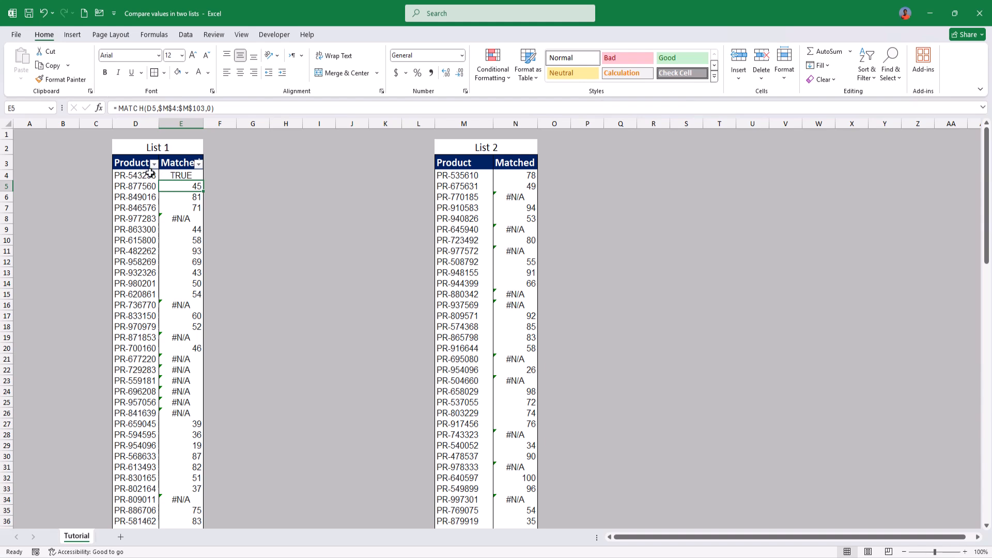
left_click(197, 174)
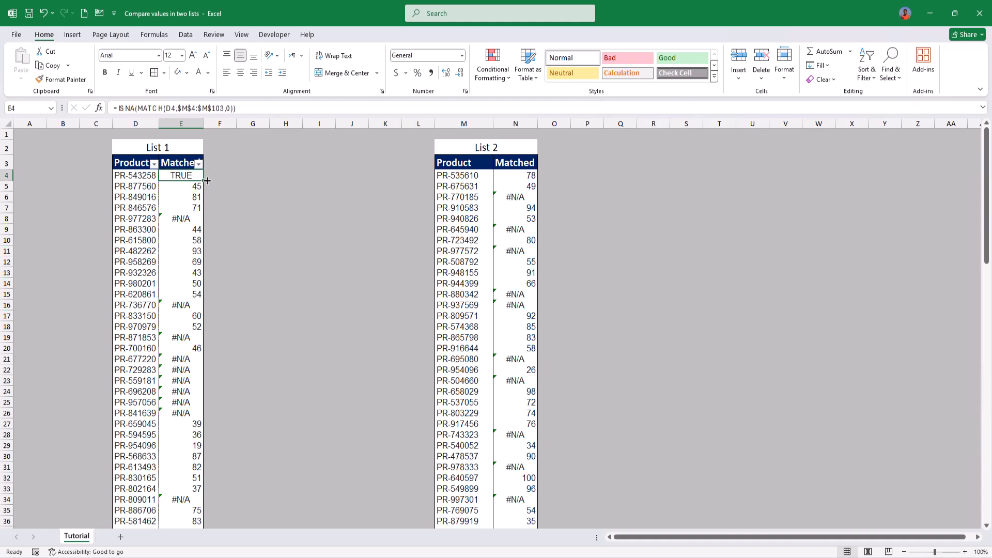
double_click(205, 181)
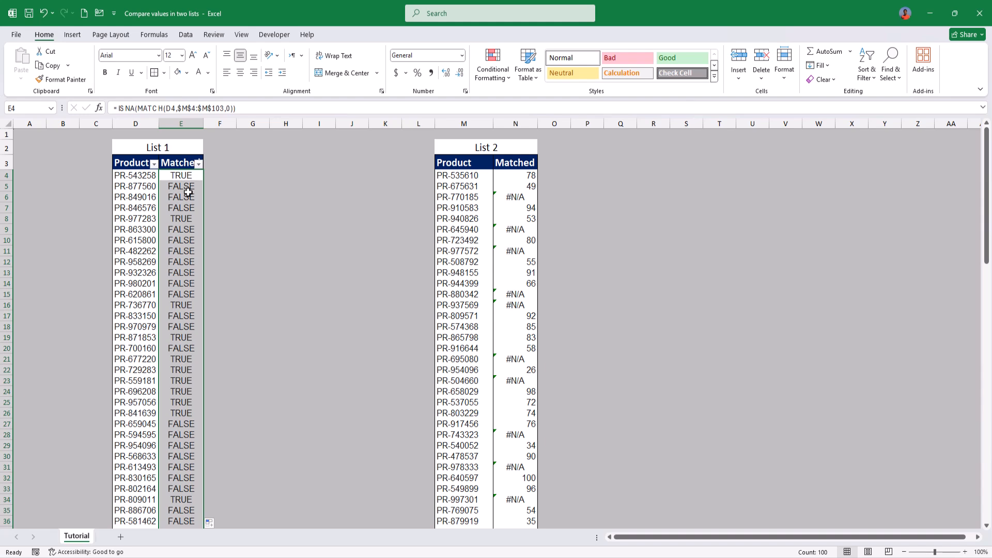
Step: Wrap the MATCH formula in N4 with ISNA so it reads =ISNA(MATCH(M4,$D$4:$D$103,0))
left_click(501, 176)
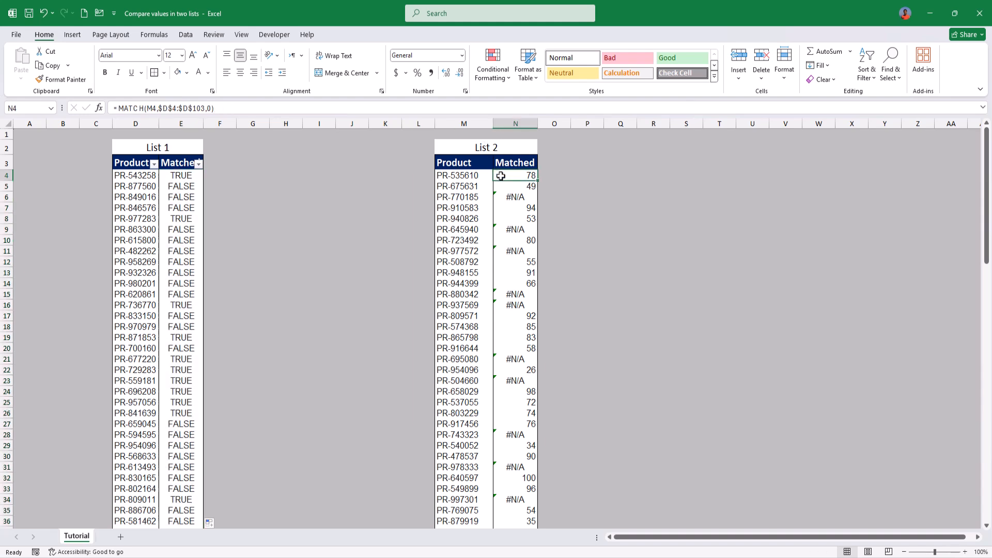
left_click(118, 106)
type("ISNA(")
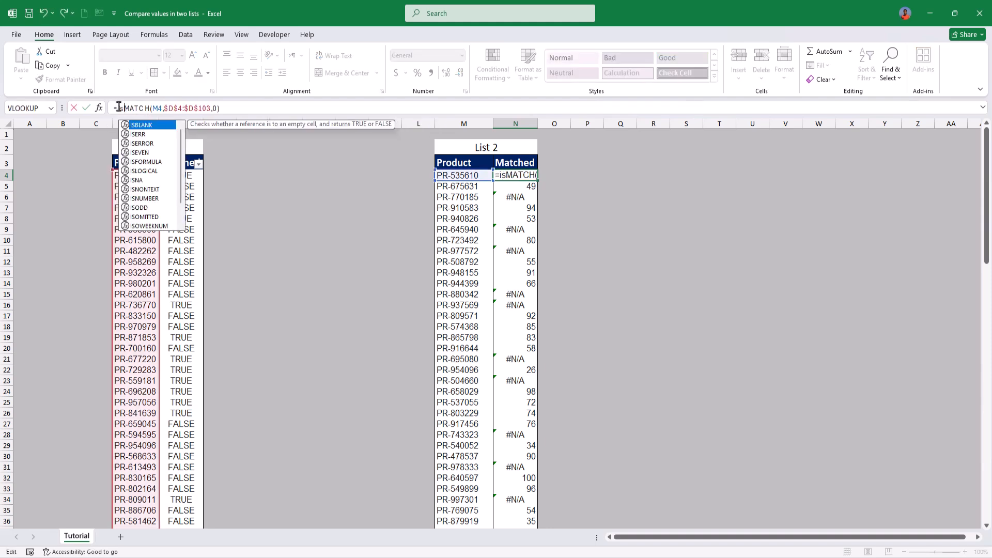
left_click(255, 111)
type(")")
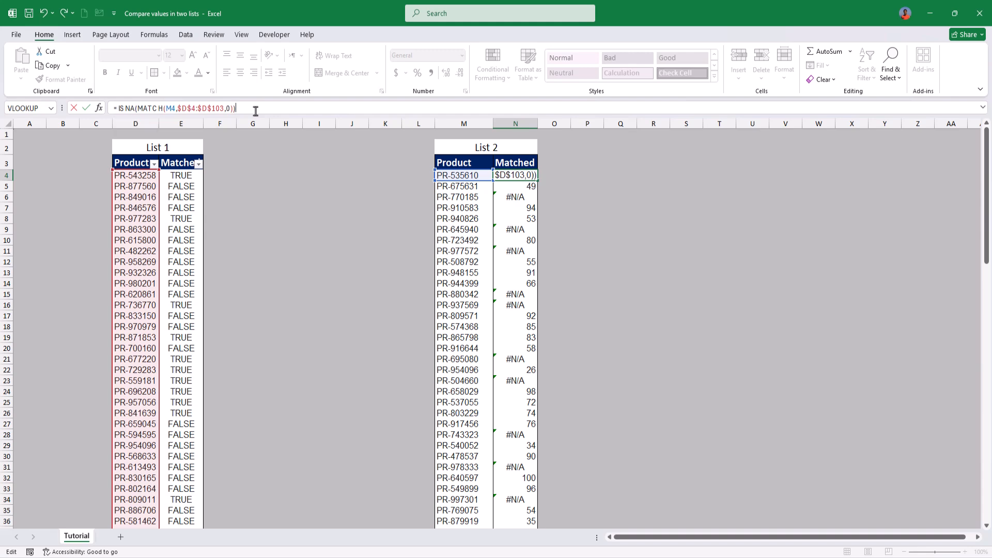
key("Return")
Step: Fill the N4 ISNA formula down the whole Matched column of List 2 and return to the start of the lists
key("Up")
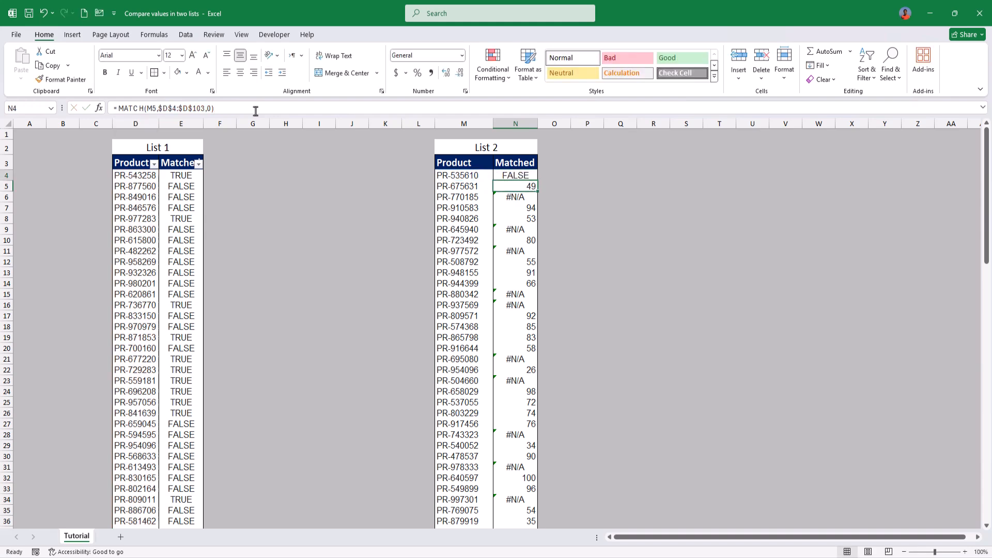
key("ctrl+shift+Down")
key("ctrl+d")
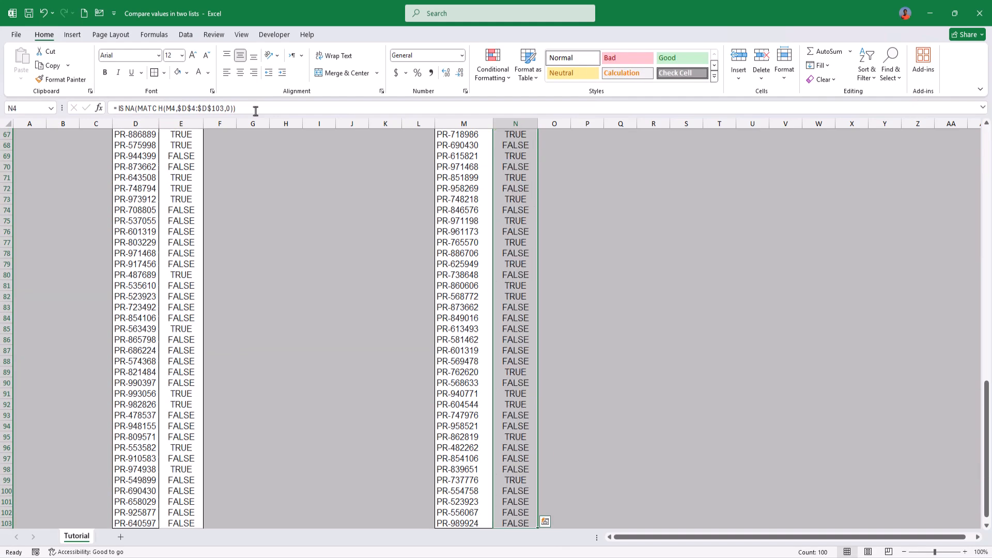
key("ctrl+Up")
key("Left")
key("Left")
key("Left")
key("Left")
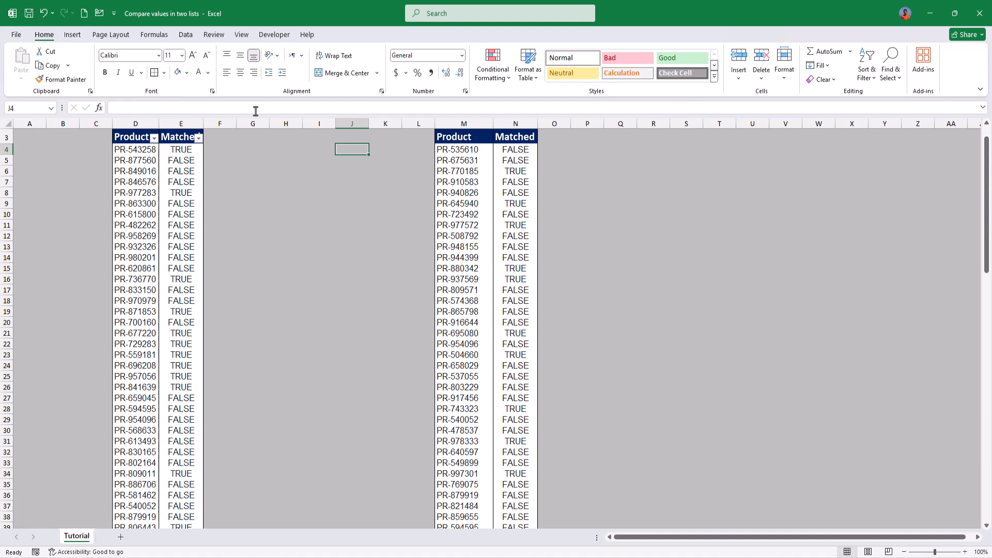
Step: Create a conditional formatting rule on List 1's Matched values for only cells whose value is equal to True
left_click(172, 150)
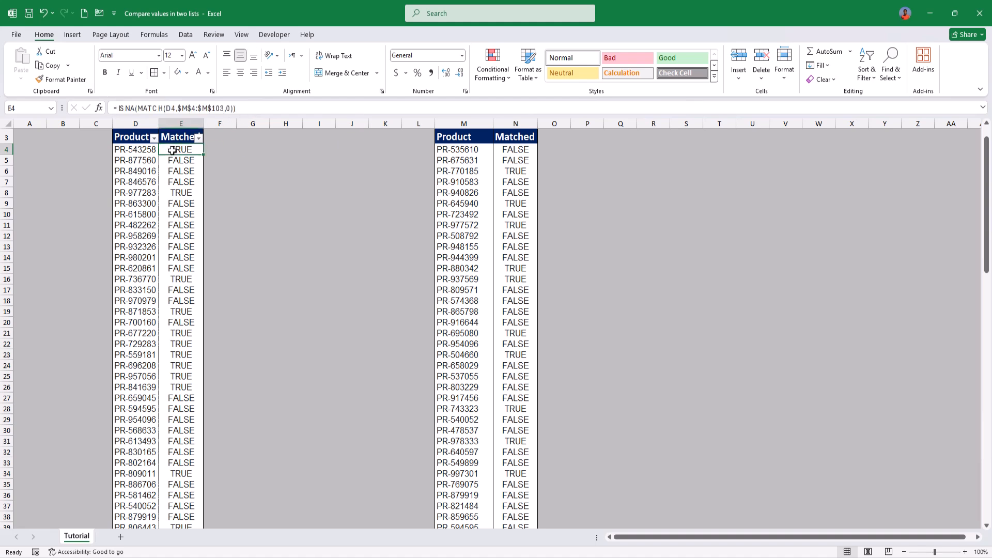
key("ctrl+shift+Down")
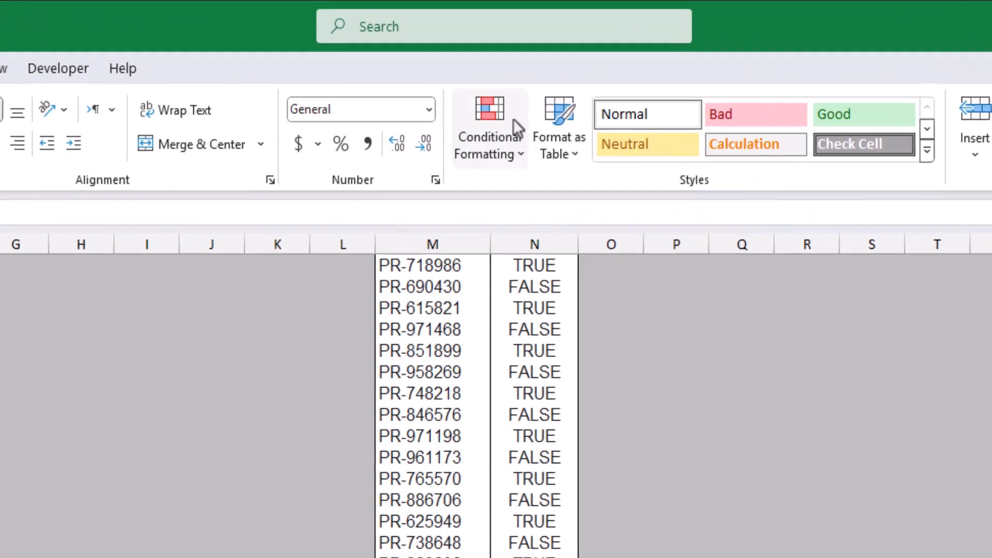
left_click(514, 121)
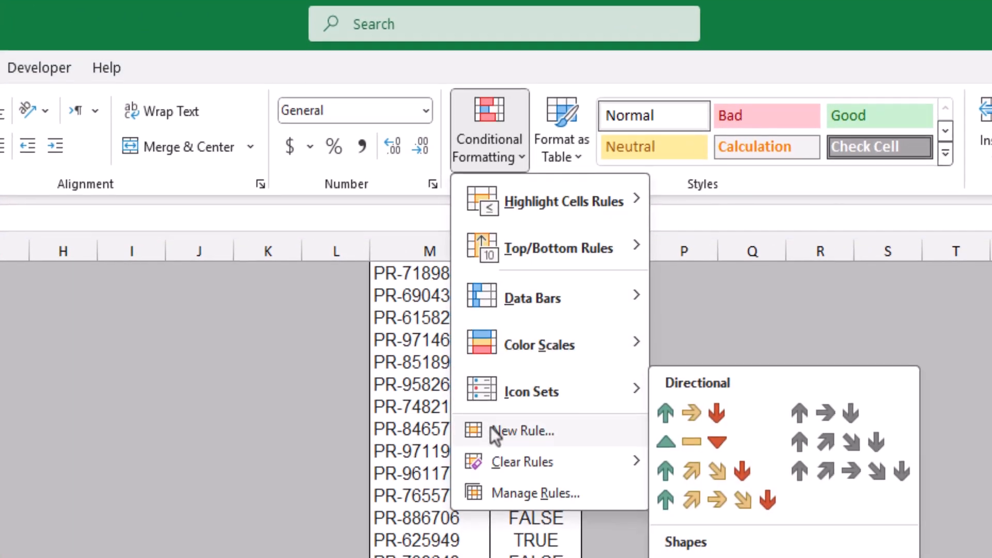
left_click(492, 428)
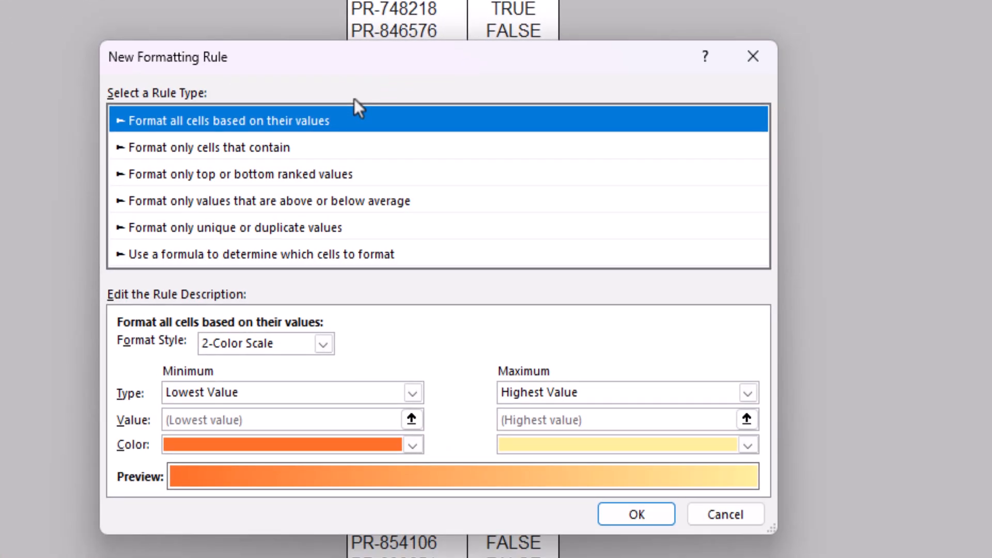
left_click(250, 147)
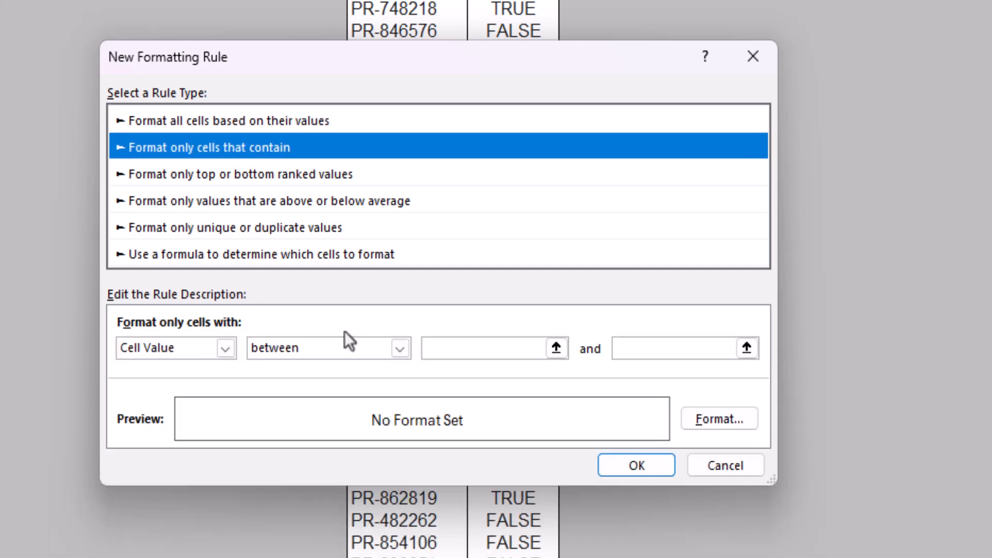
left_click(329, 350)
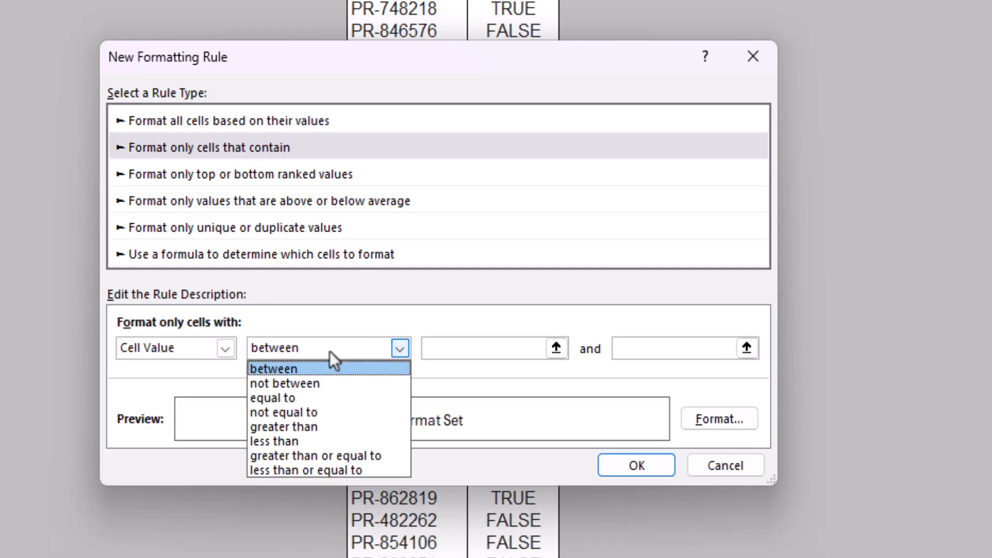
left_click(304, 398)
left_click(506, 351)
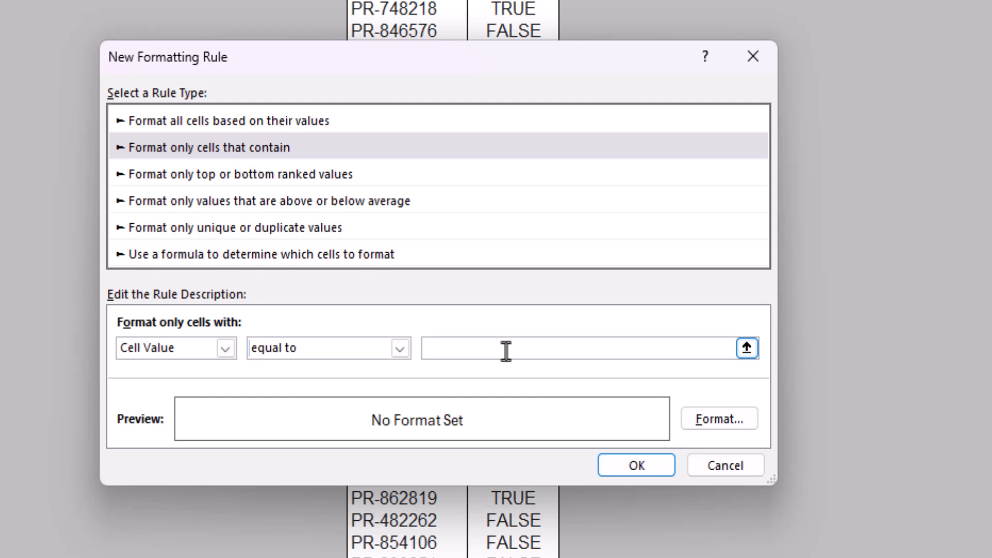
type("True")
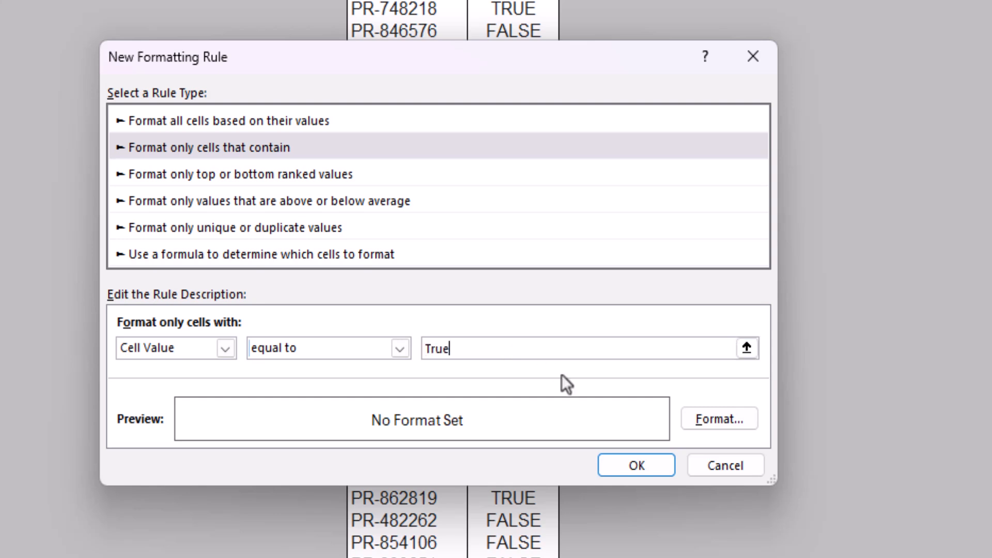
Step: Give the new rule a bold, standard red font and apply it to List 1's Matched values
left_click(700, 429)
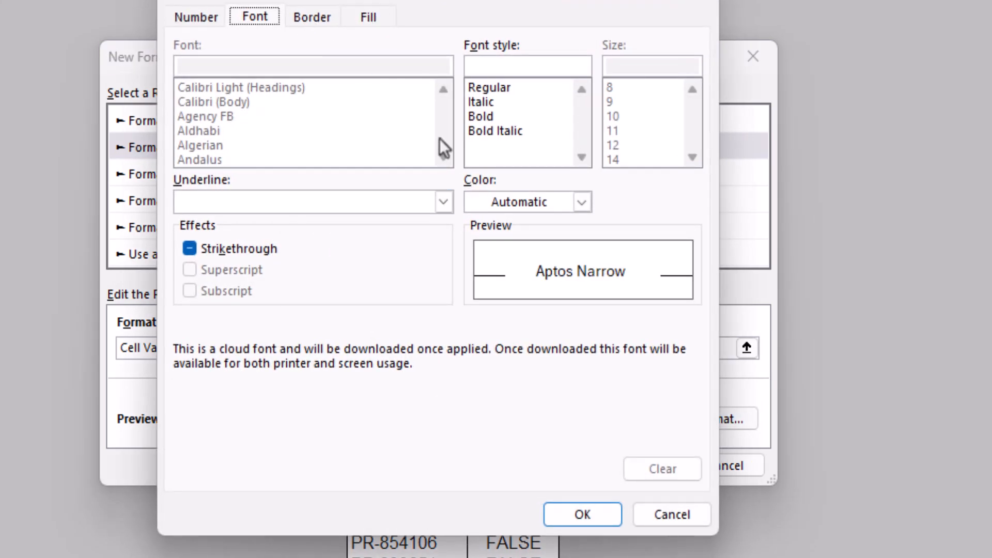
left_click(526, 197)
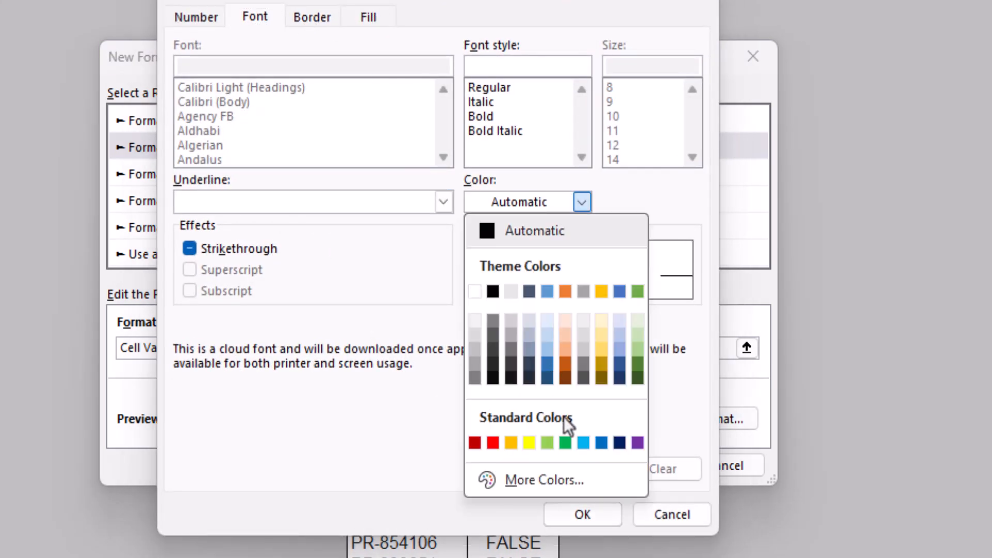
left_click(493, 443)
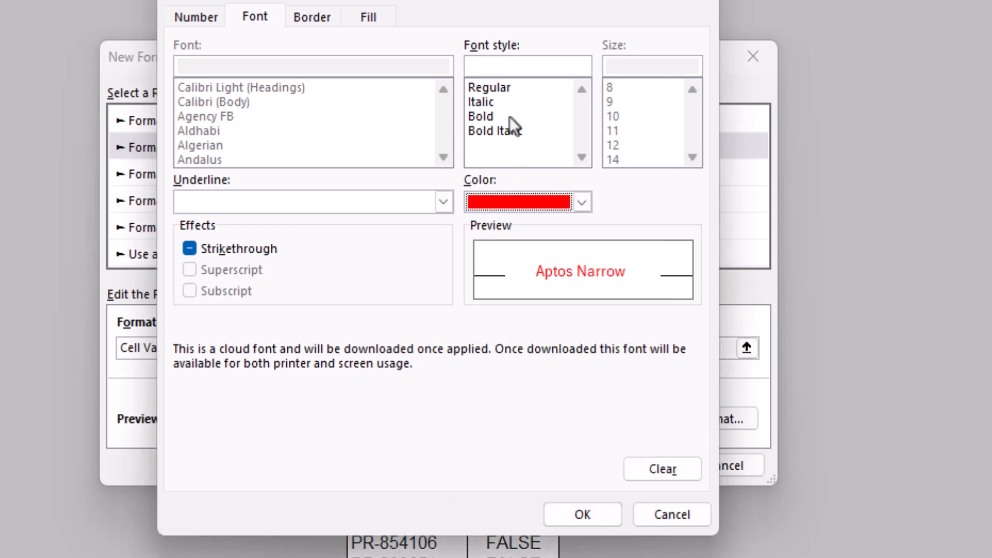
left_click(495, 118)
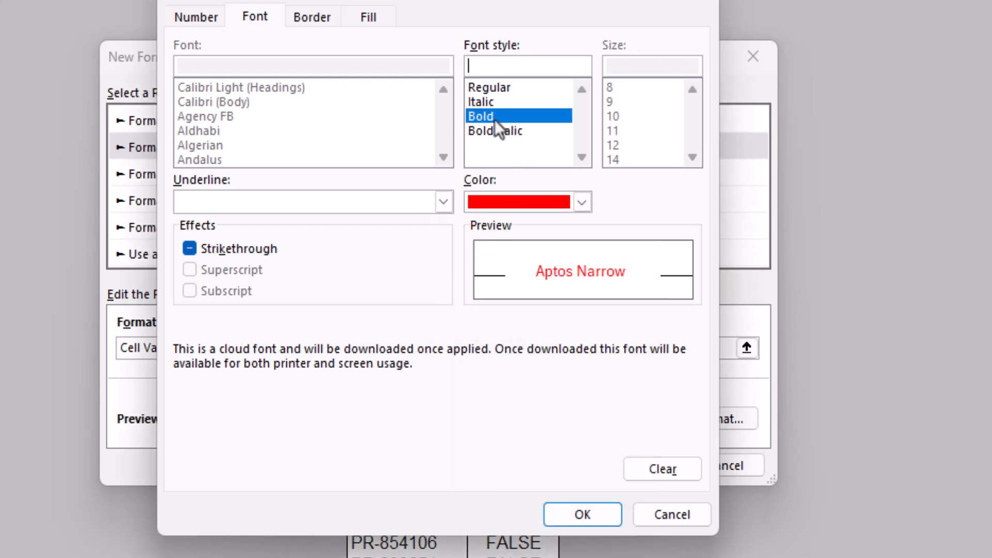
left_click(583, 515)
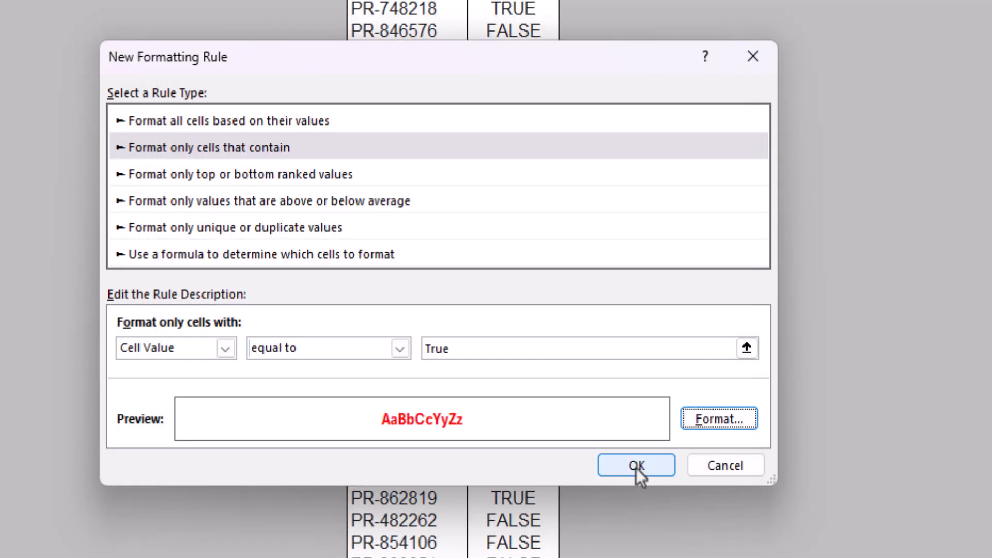
left_click(637, 467)
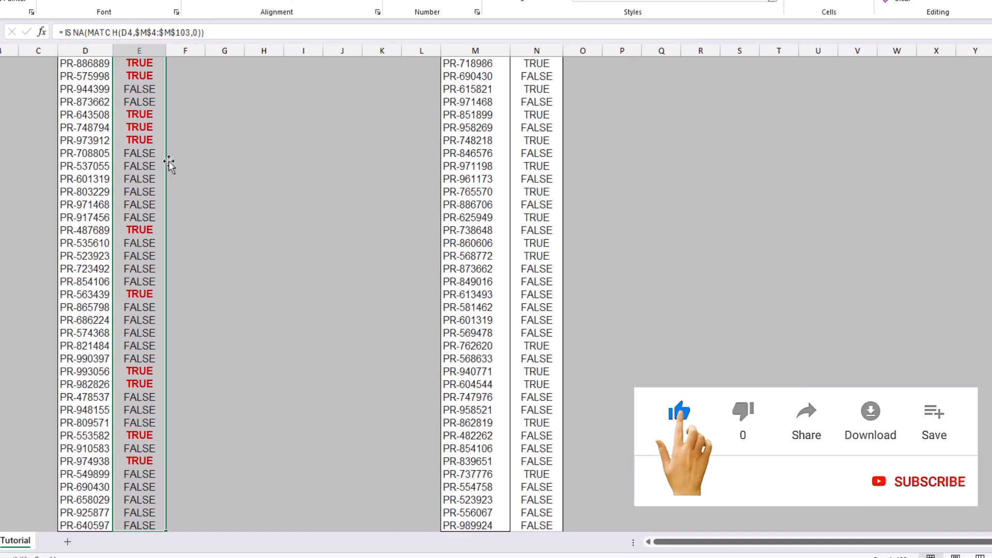
Step: Create another conditional formatting rule on List 1's Matched values for only cells whose value is equal to false
left_click(169, 165)
scroll(169, 164, "up", 5)
scroll(170, 165, "up", 4)
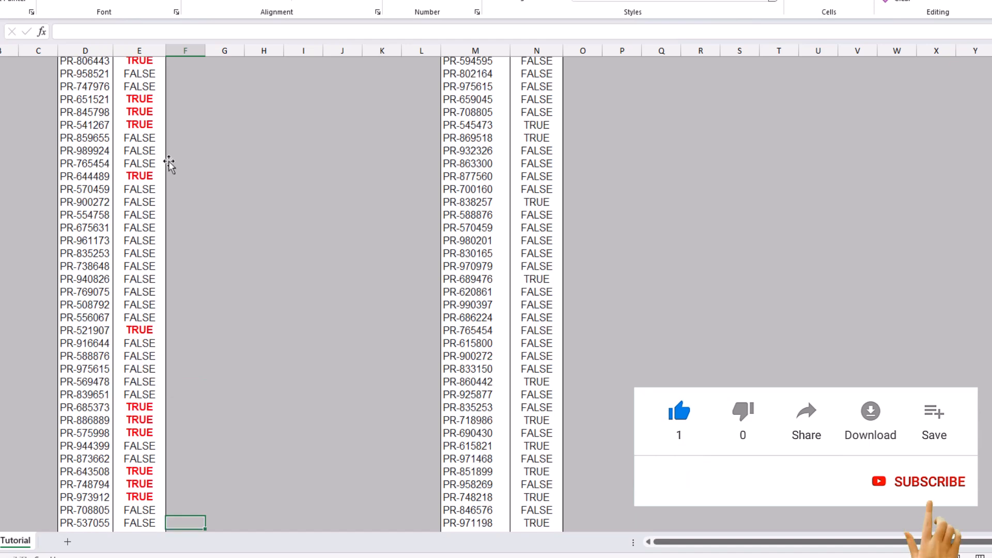
scroll(141, 289, "up", 5)
scroll(143, 290, "up", 4)
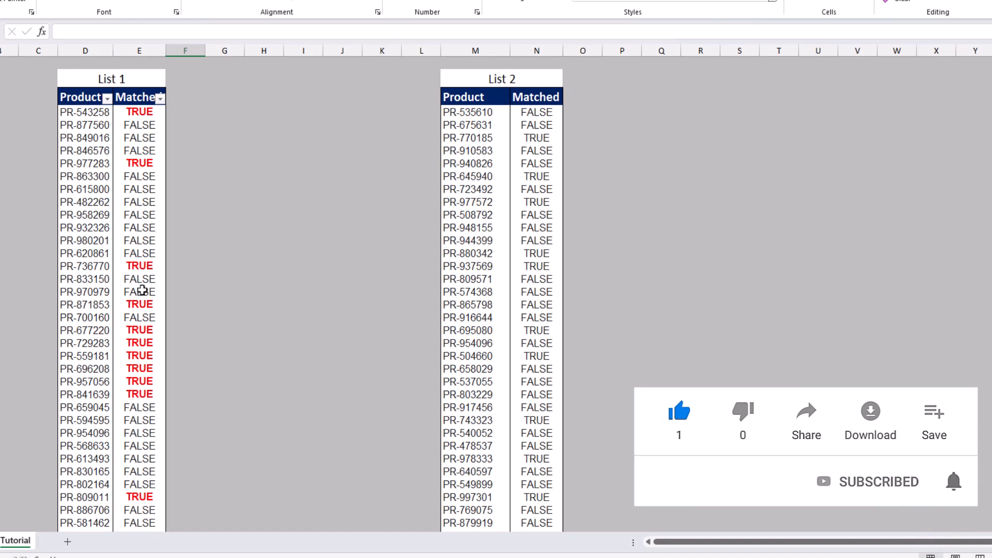
left_click(144, 107)
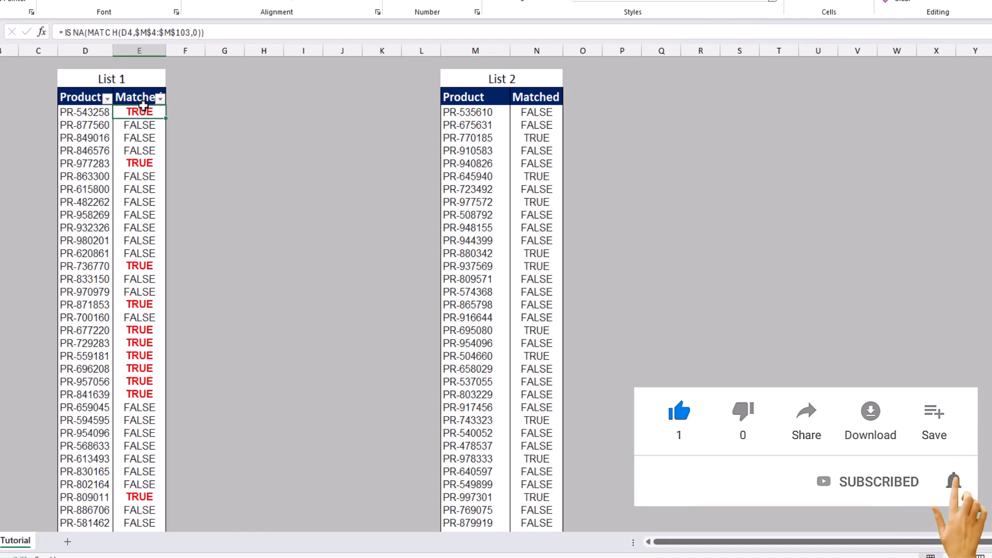
key("ctrl+shift+Down")
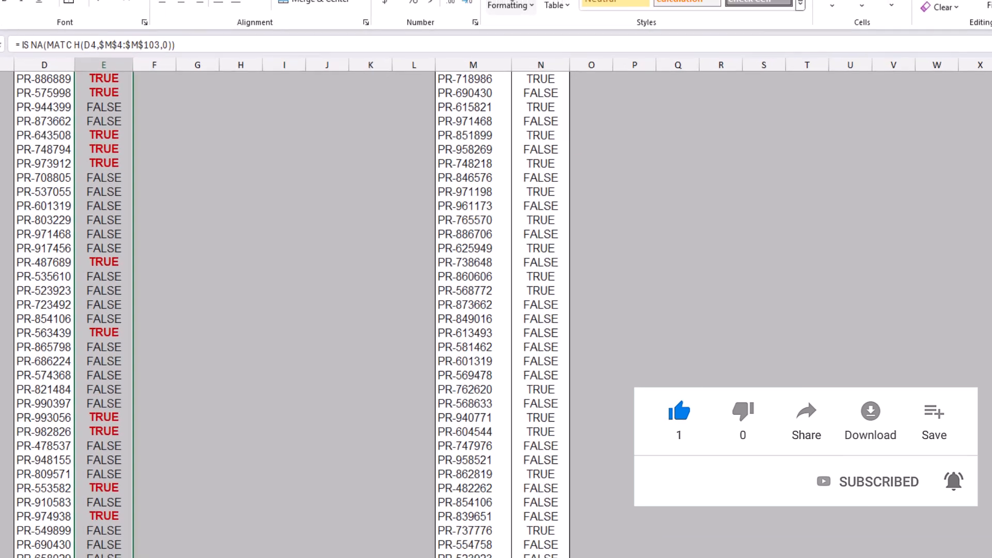
left_click(509, 2)
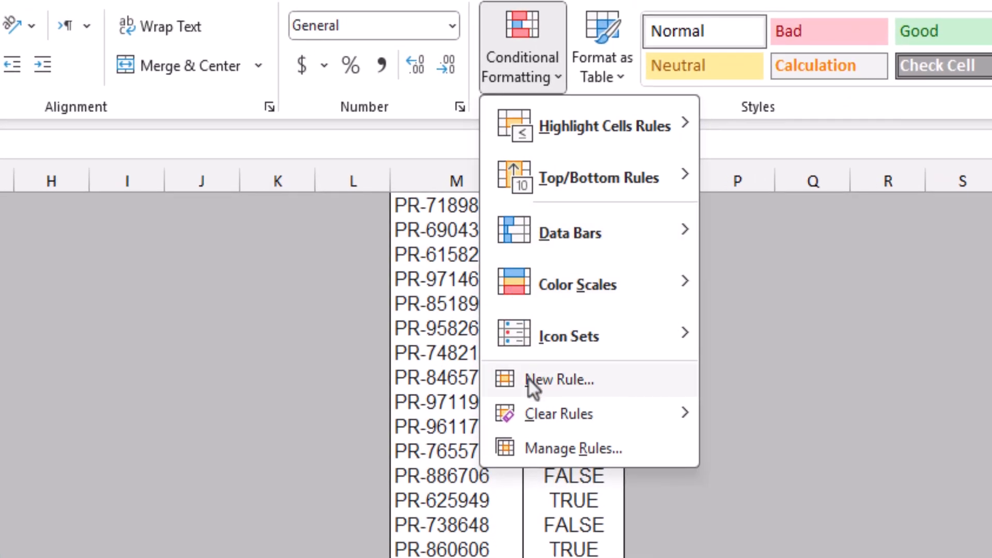
left_click(529, 380)
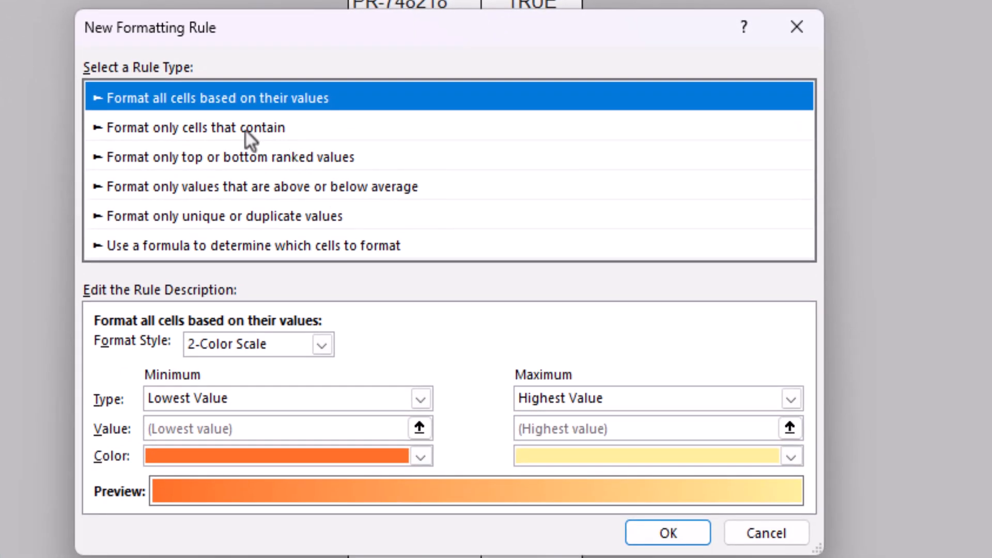
left_click(246, 132)
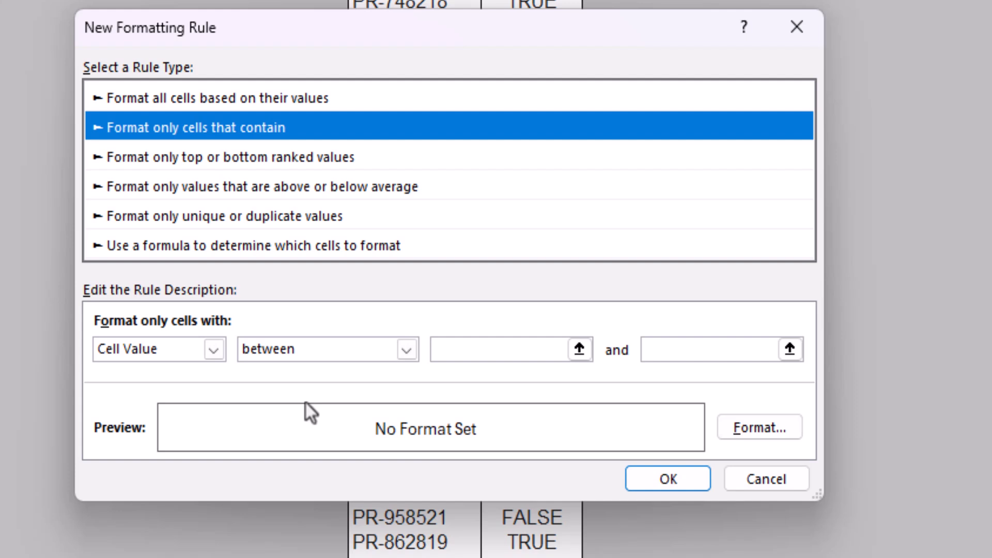
left_click(316, 349)
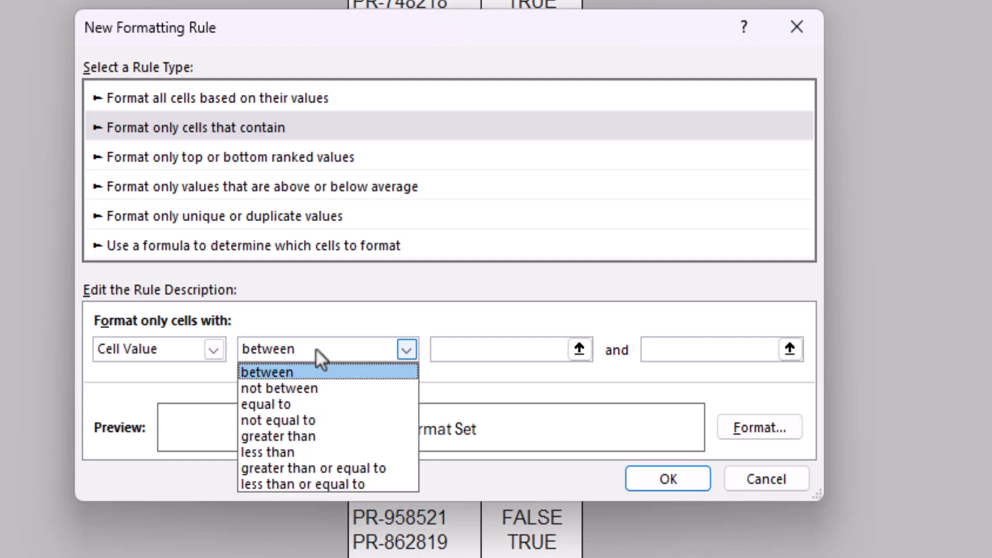
left_click(287, 406)
left_click(521, 351)
type("f")
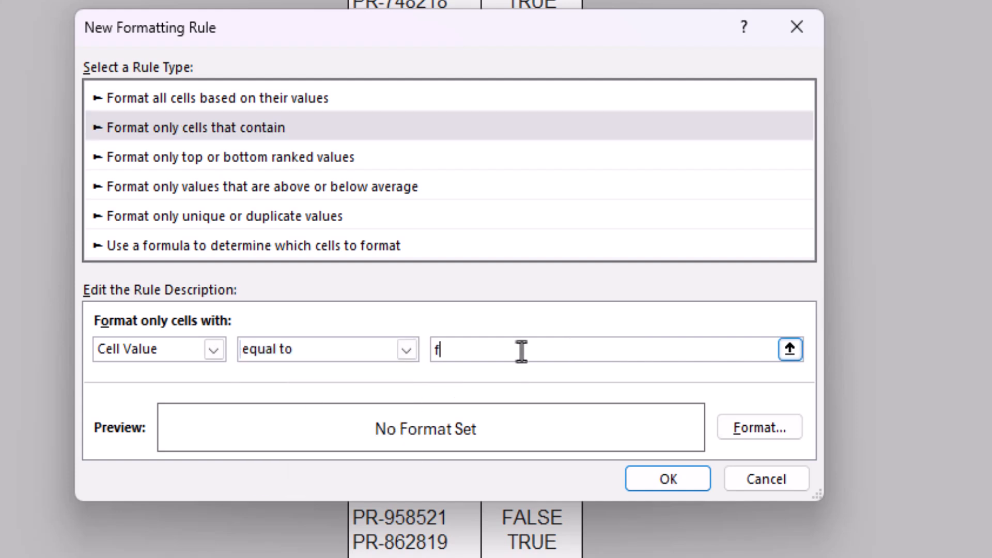
type("alse")
Step: Give the false rule a bold, standard green font and apply it to List 1's Matched values
left_click(783, 427)
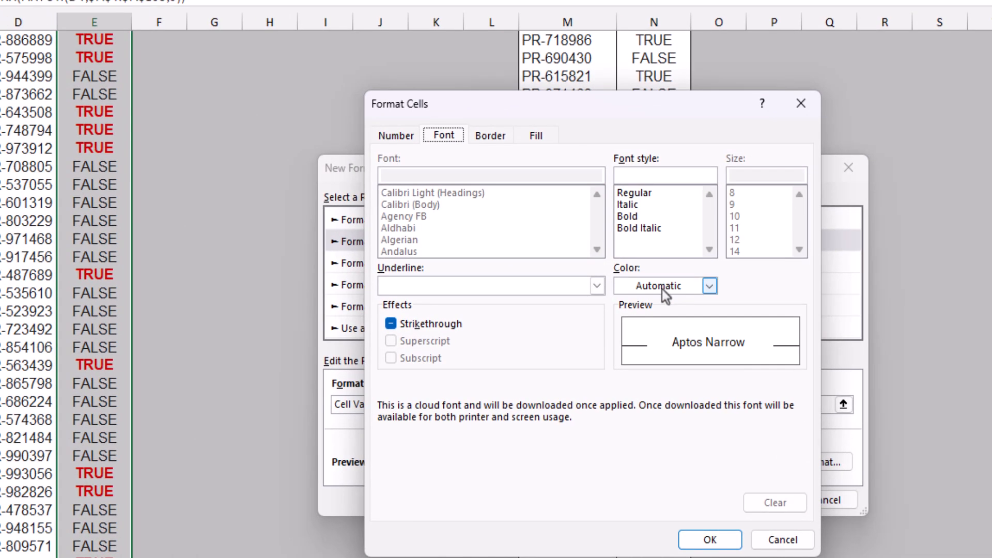
left_click(660, 286)
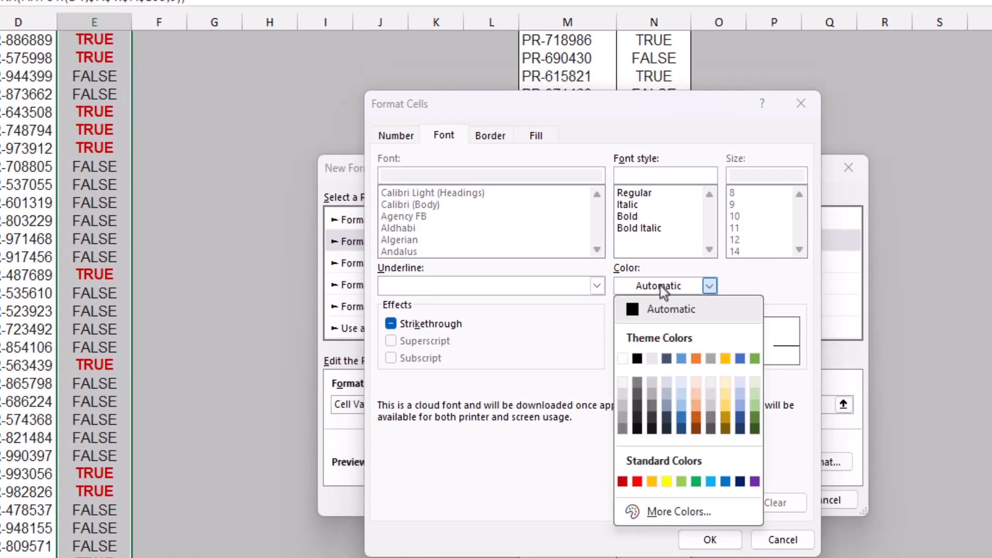
left_click(697, 481)
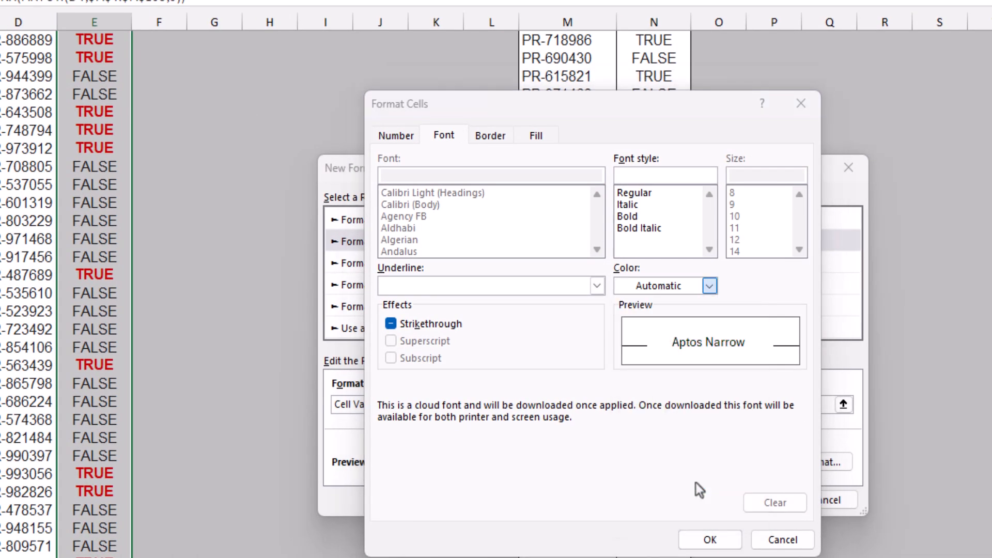
left_click(631, 217)
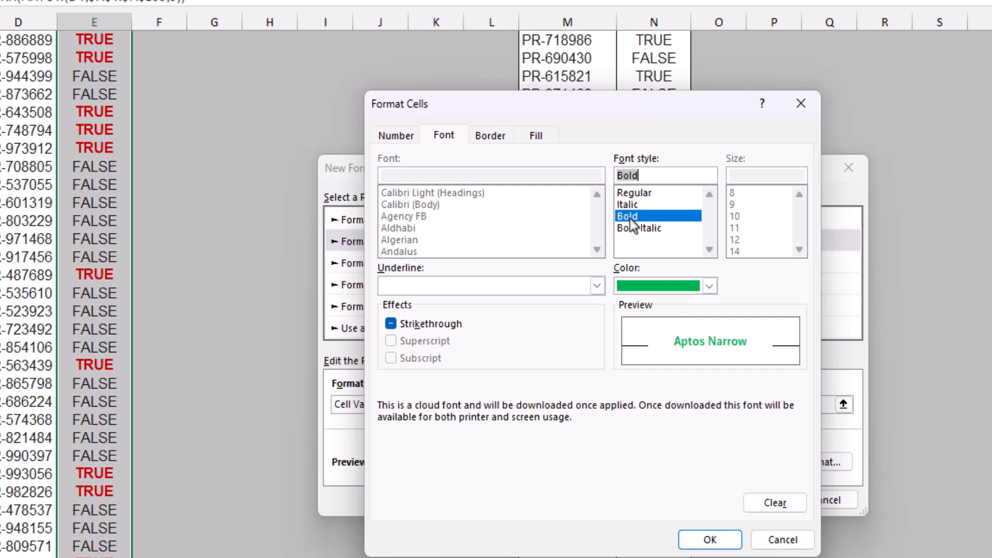
key("Return")
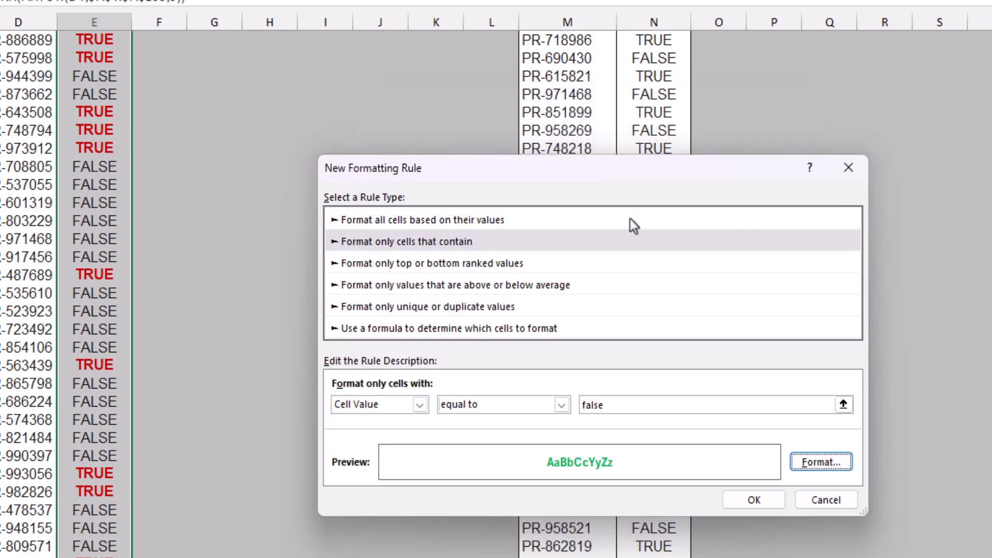
key("Return")
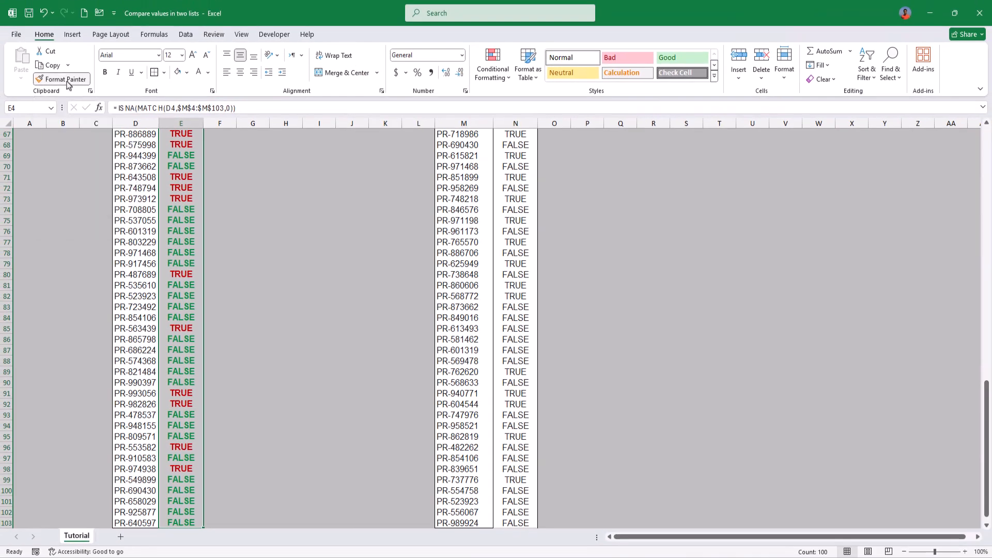
Step: Copy the formatting of List 1's Matched values onto List 2's Matched values, starting at N4, with Format Painter
left_click(61, 79)
scroll(206, 198, "up", 20)
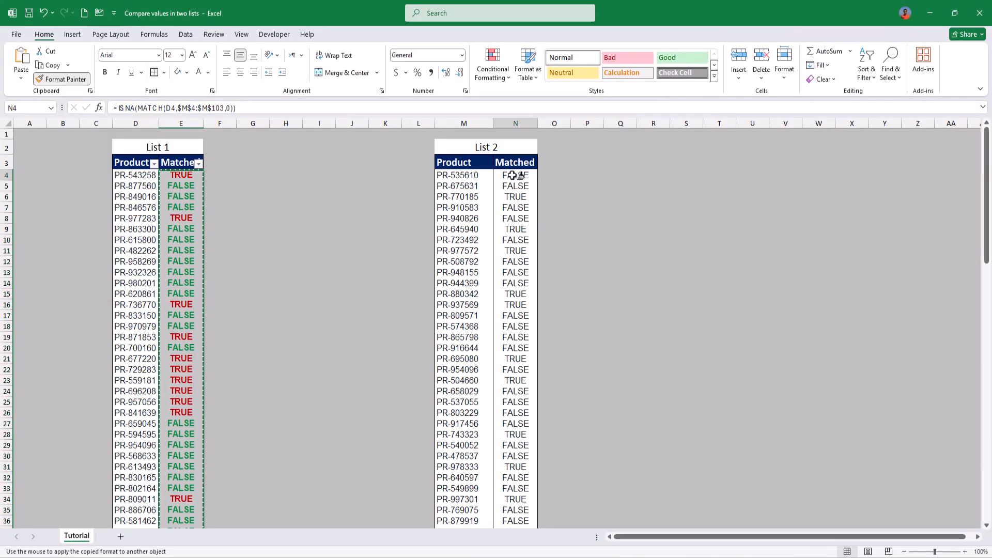
left_click(513, 176)
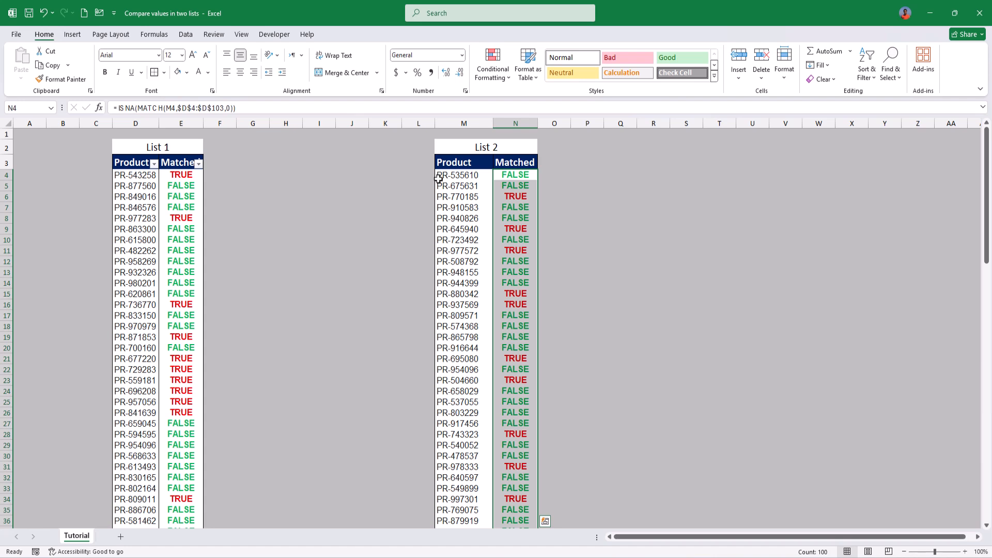
Step: Filter List 1's Matched column to show only TRUE rows
left_click(198, 164)
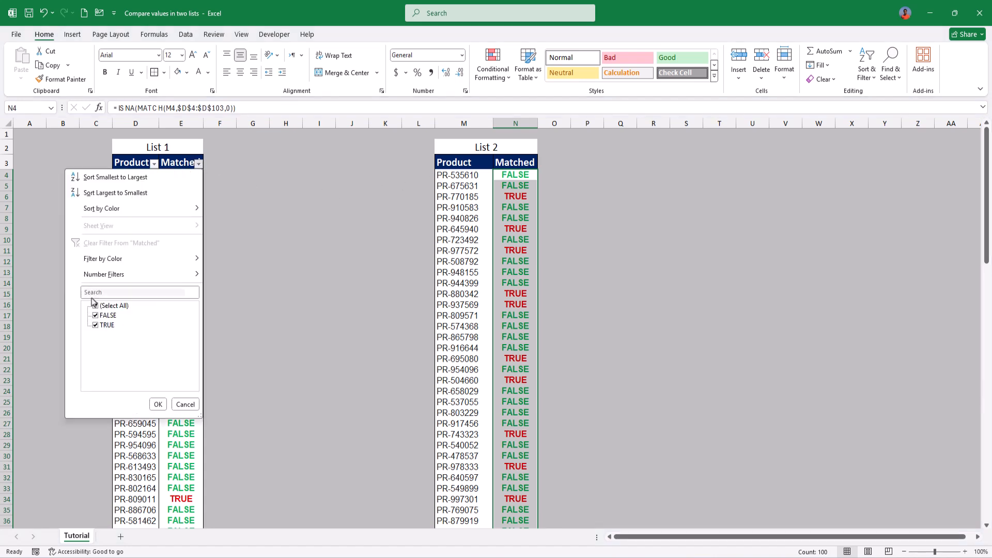
left_click(96, 306)
left_click(96, 325)
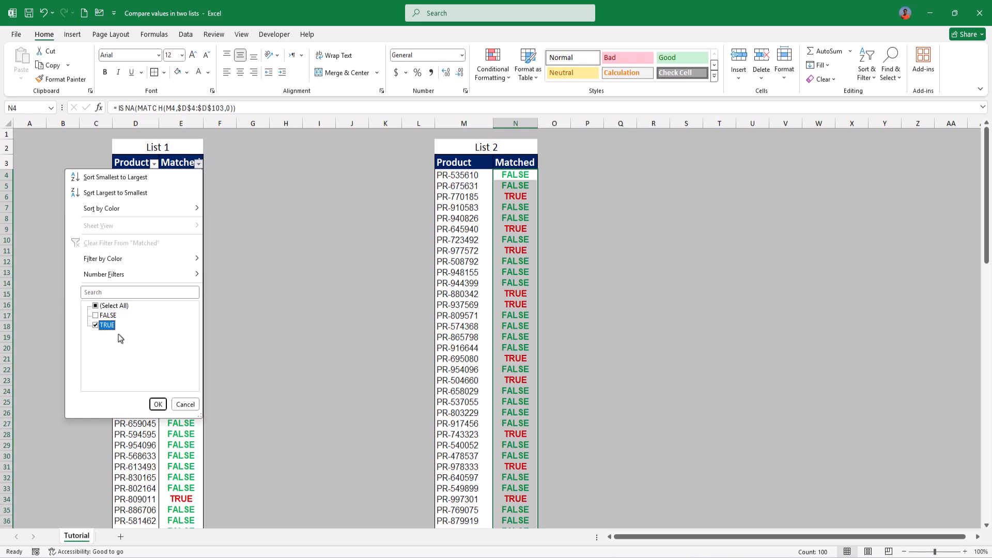
left_click(158, 405)
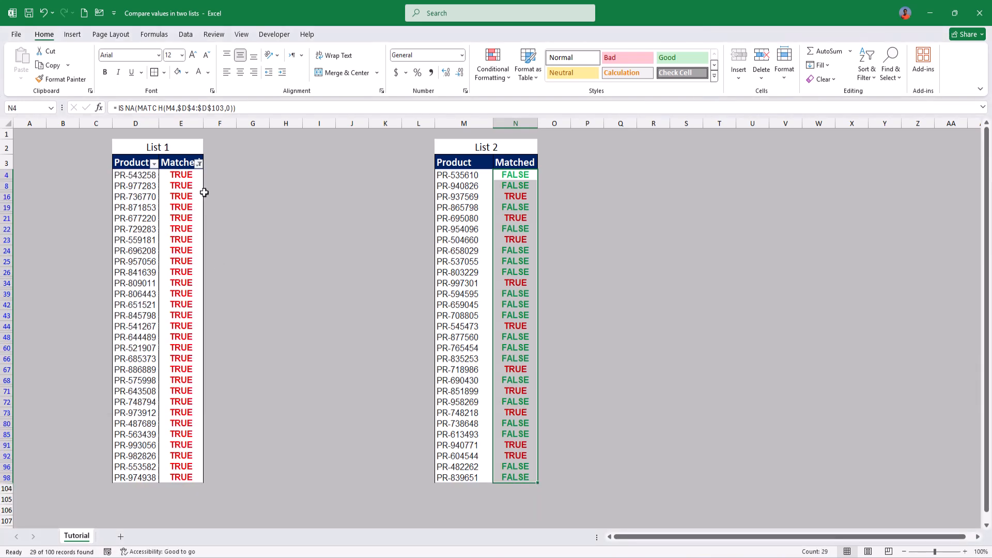
Step: Filter List 1's Matched column to show only FALSE rows and check the filtered product codes from D5 down
left_click(199, 163)
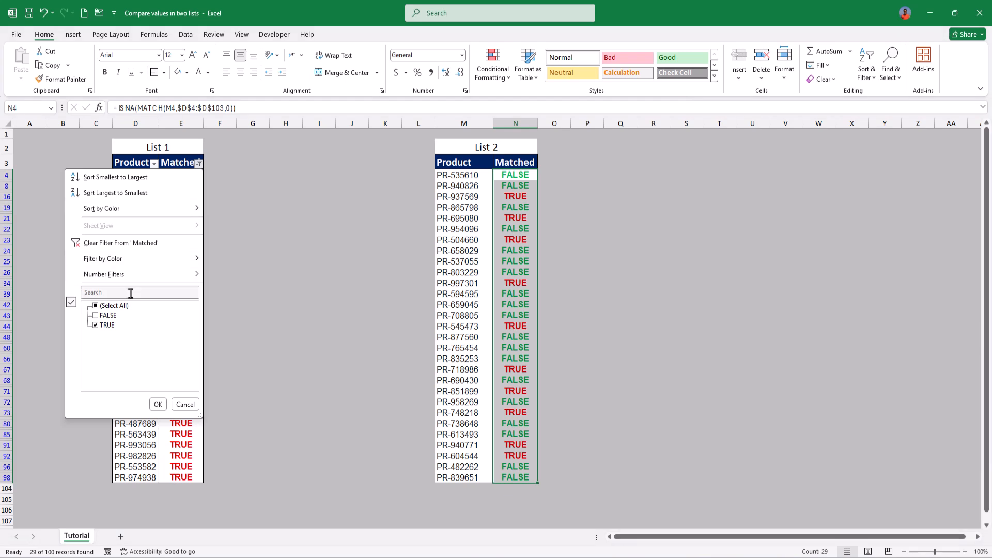
left_click(96, 316)
left_click(102, 328)
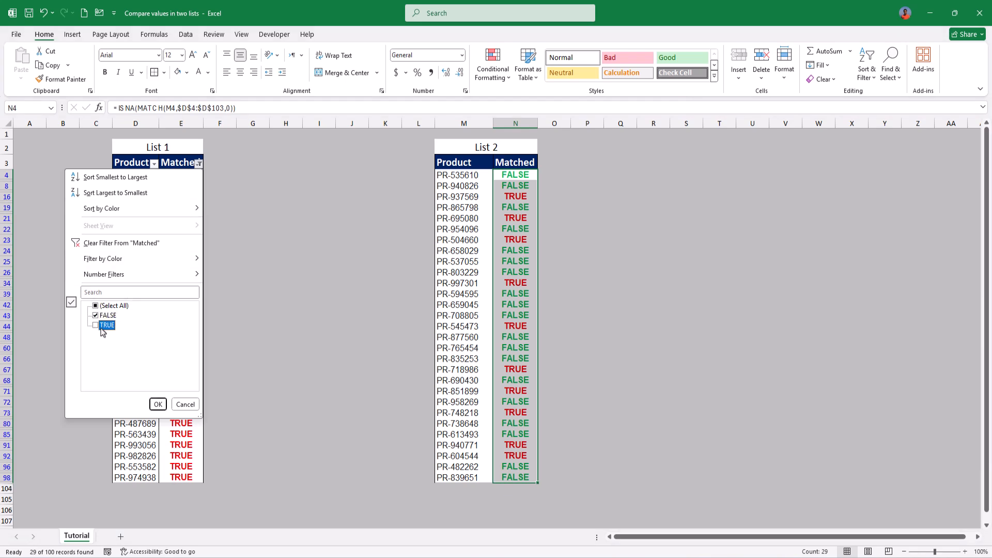
key("Return")
left_click(153, 177)
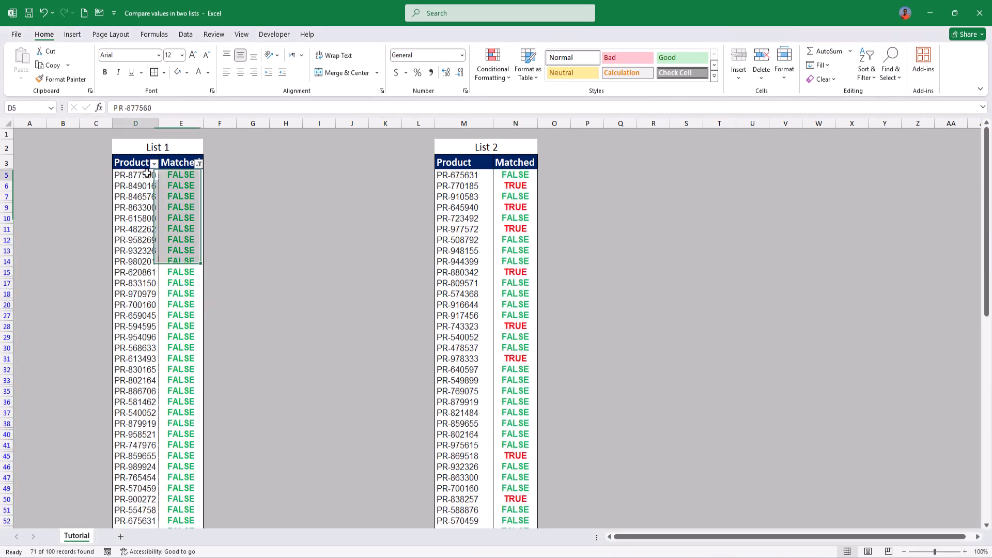
key("ctrl+shift+Down")
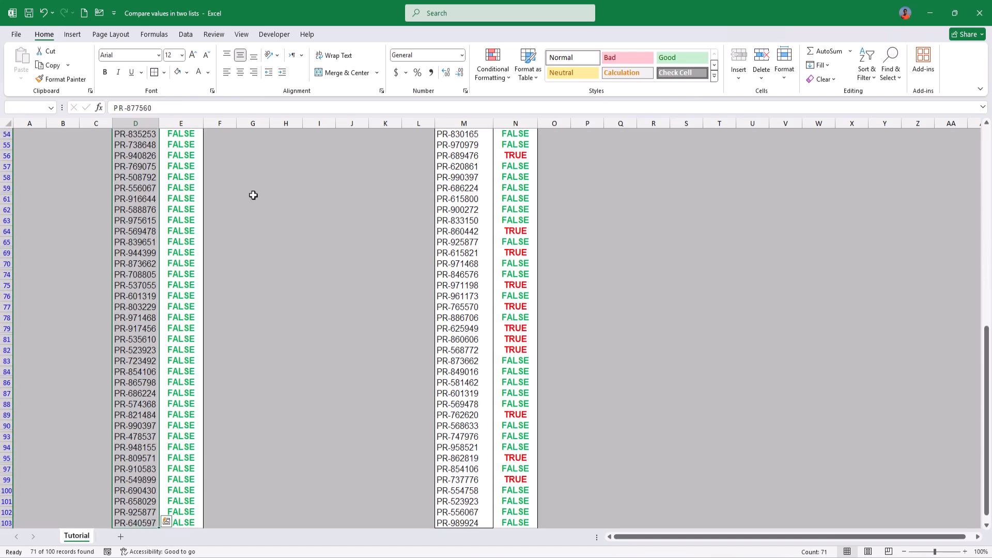
key("ctrl+Up")
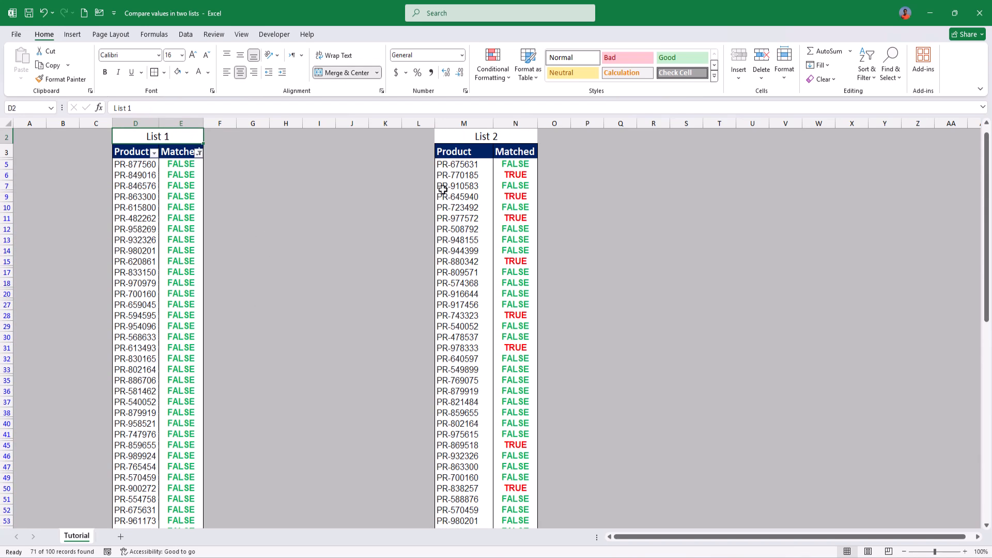
Step: Remove the filter from List 1 so that all its rows are shown
key("ctrl+z")
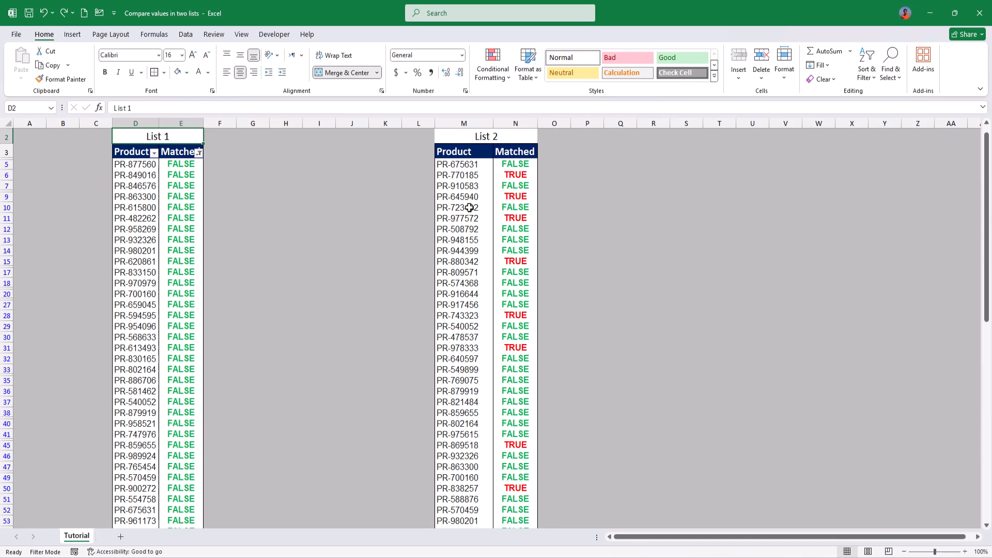
key("alt+h")
key("s")
key("s")
key("f")
Step: Add a filter to List 2's Product and Matched columns, covering the headers in row 3 and all data below
key("Right")
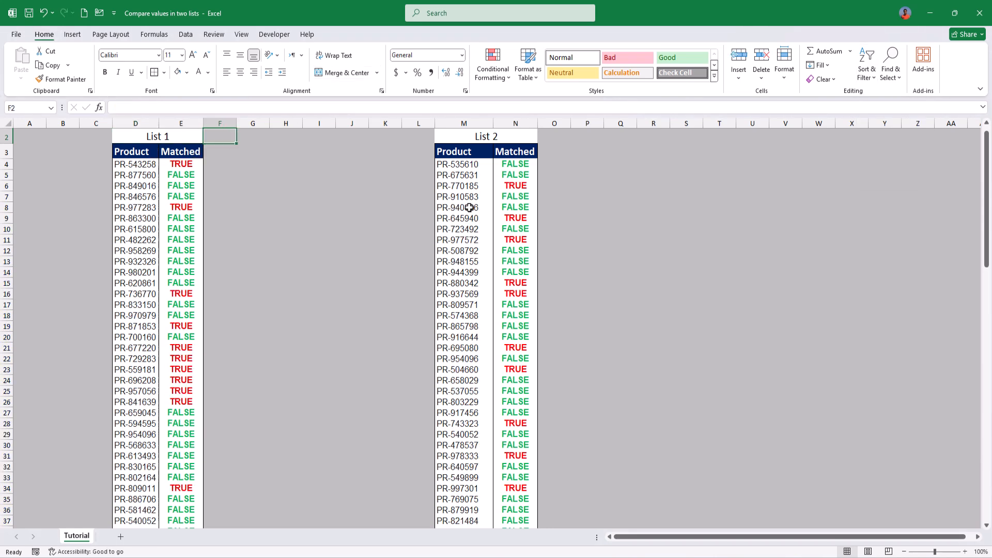
key("Right")
key("Right")
key("Down")
key("Right")
key("Down")
key("Right")
key("Down")
key("Right")
key("Right")
key("Up")
key("Right")
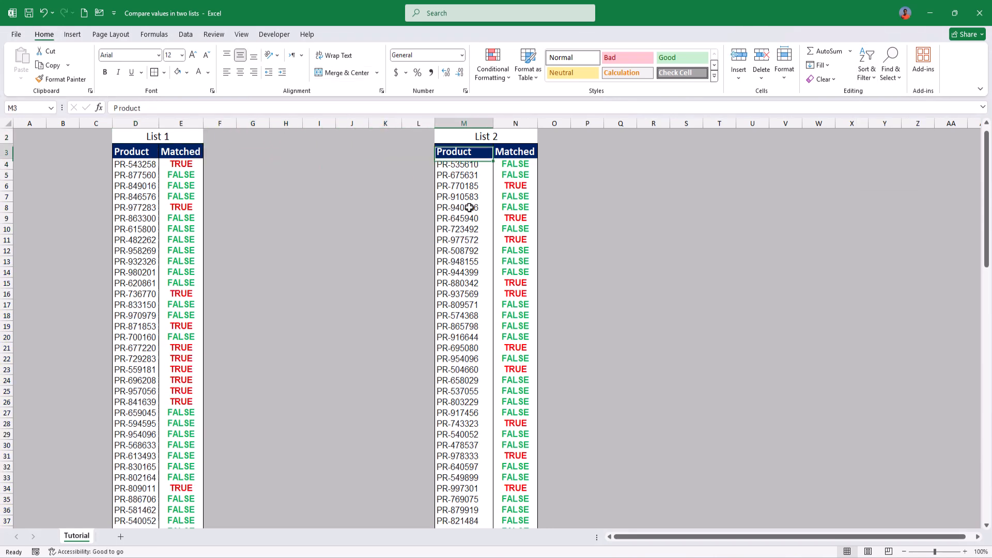
key("Up")
key("shift+Right")
key("ctrl+shift+Down")
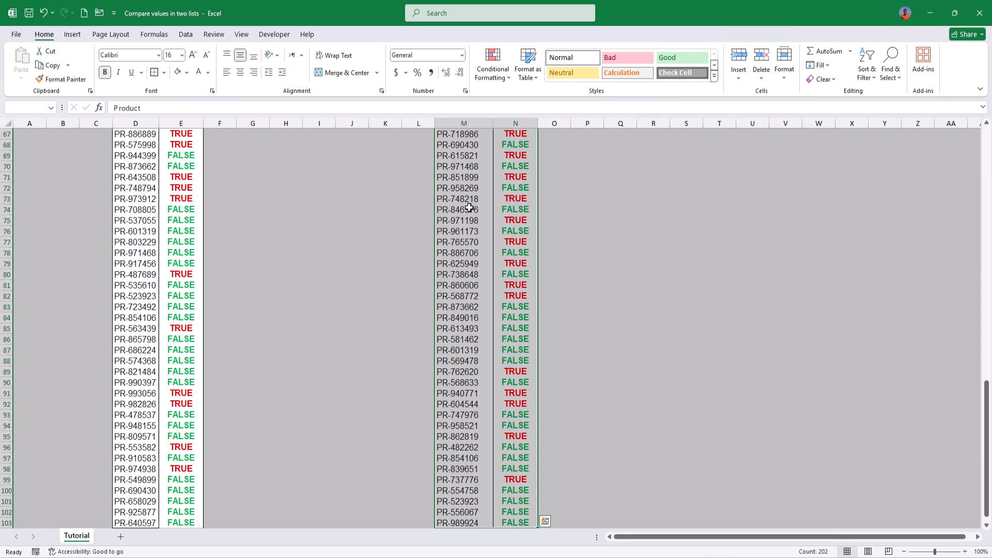
key("Right")
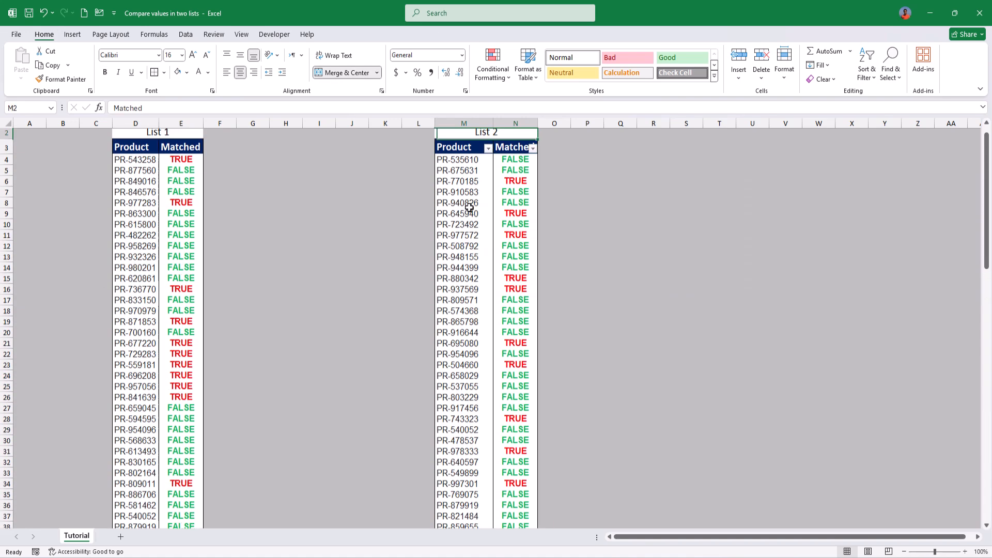
Step: Filter List 2's Matched column to show only FALSE rows and select the filtered product codes from M4 down
key("alt+Down")
key("Up")
key("Up")
key("Up")
key("Up")
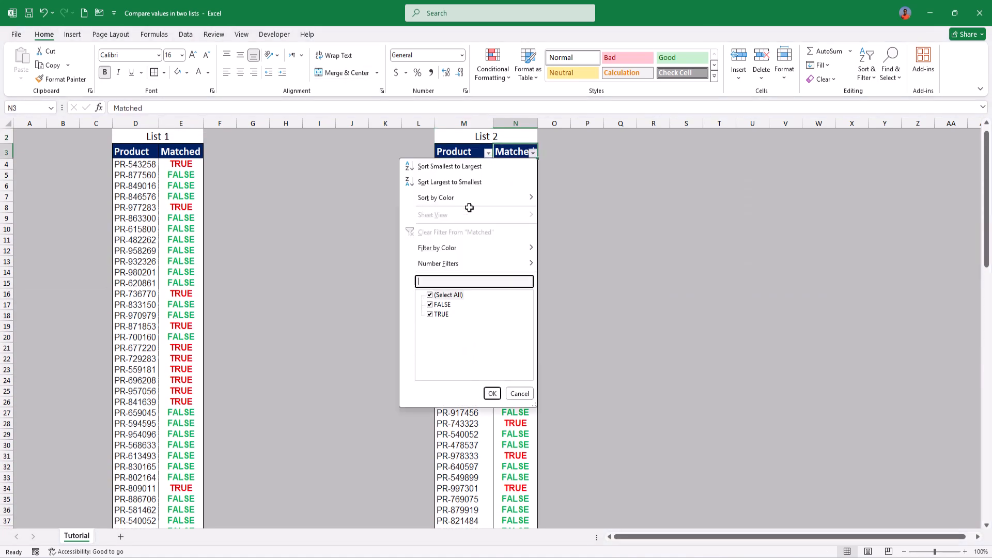
key("Down")
key("space")
key("Down")
key("space")
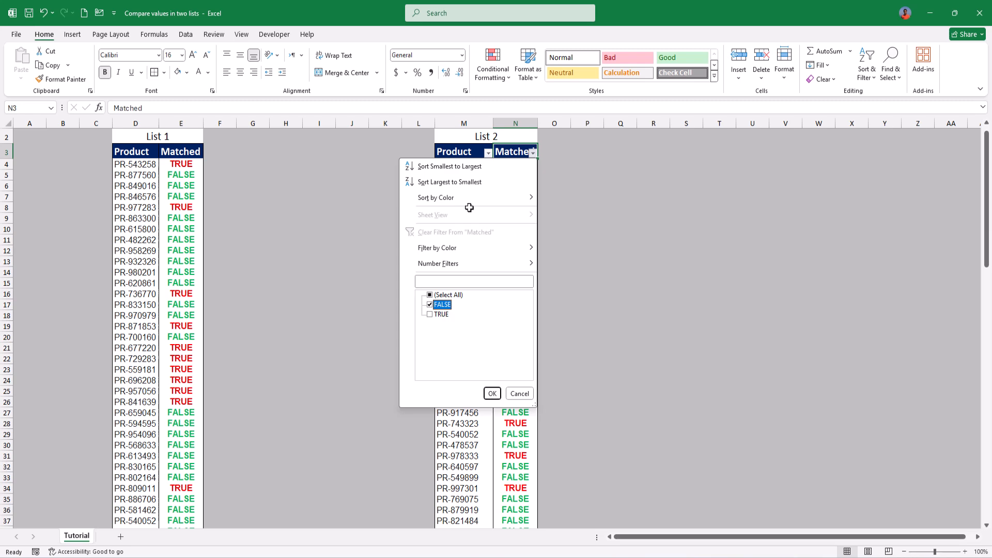
key("Return")
left_click(469, 166)
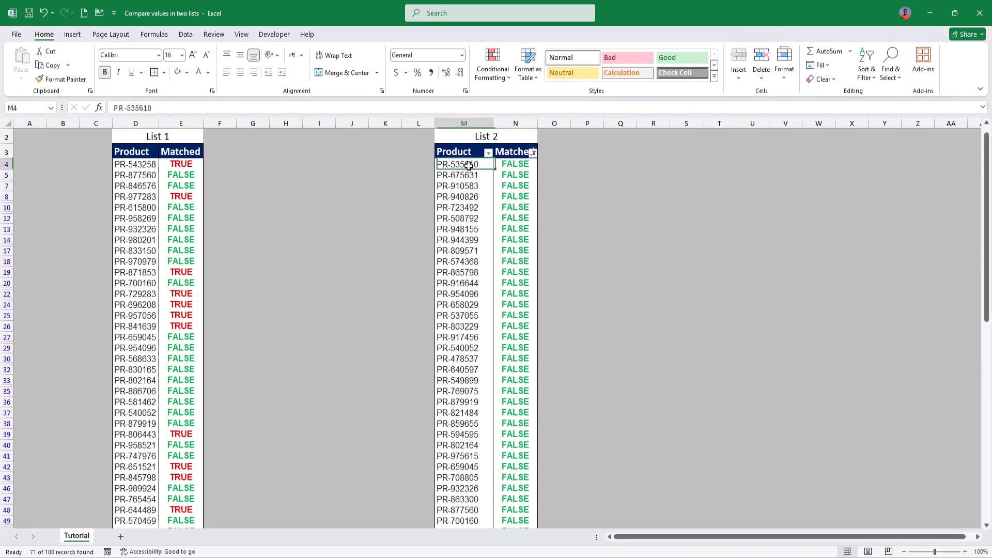
key("ctrl+shift+Down")
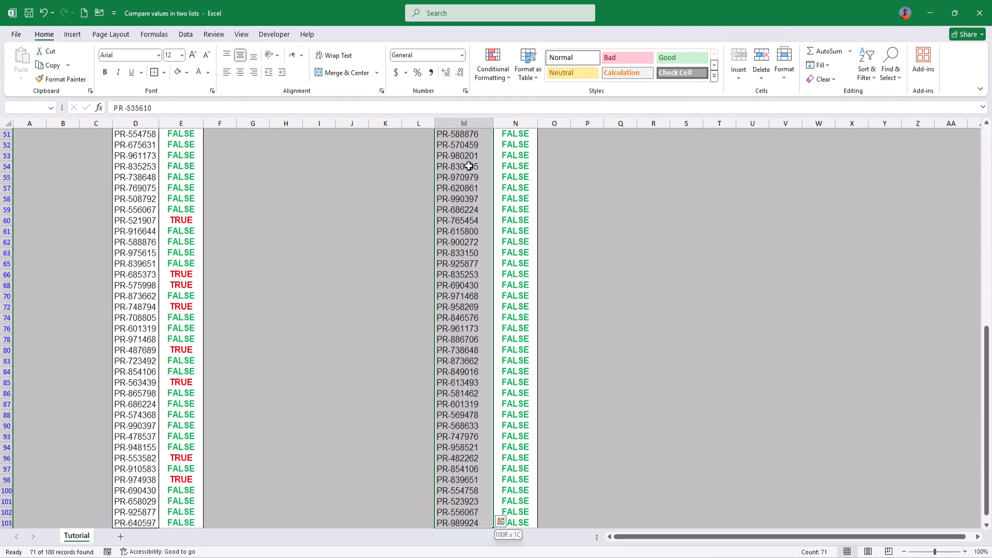